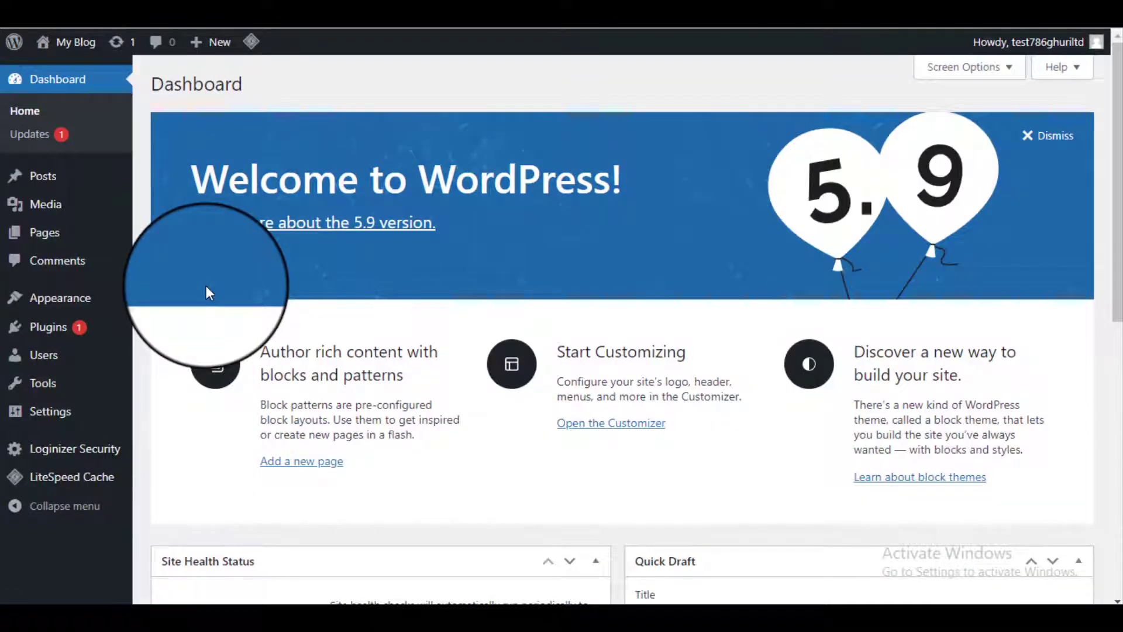
Step: Bring up the Settings submenu from the Dashboard sidebar
mouse_move(68, 414)
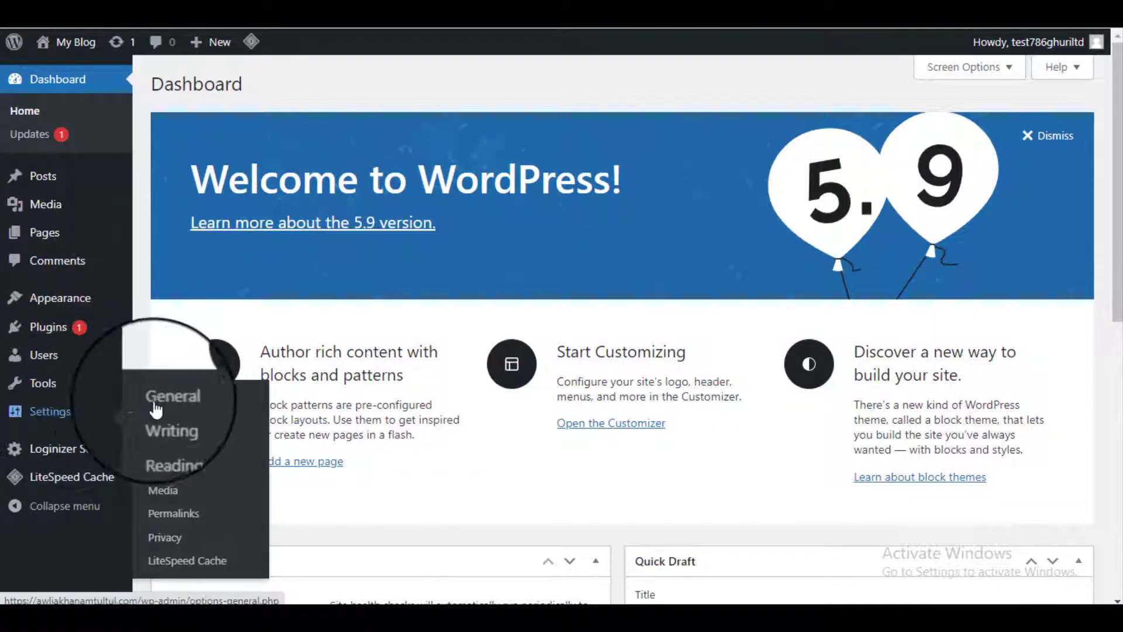
Step: Open General Settings and replace the 'My Blog' site title with the owner's full name
click(239, 407)
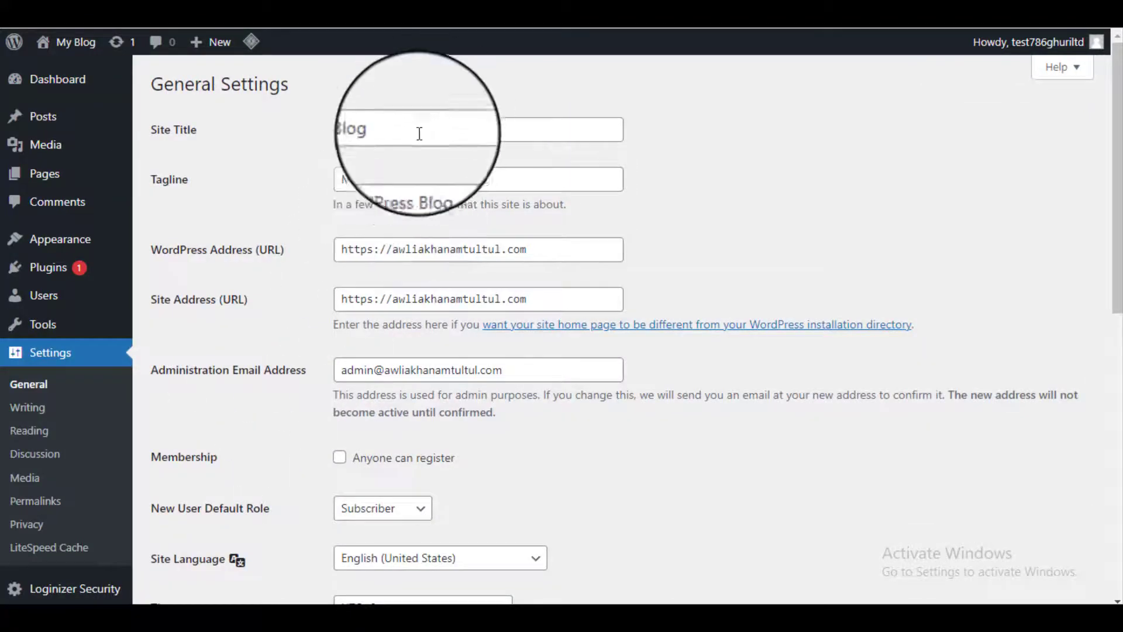
drag(418, 131, 320, 136)
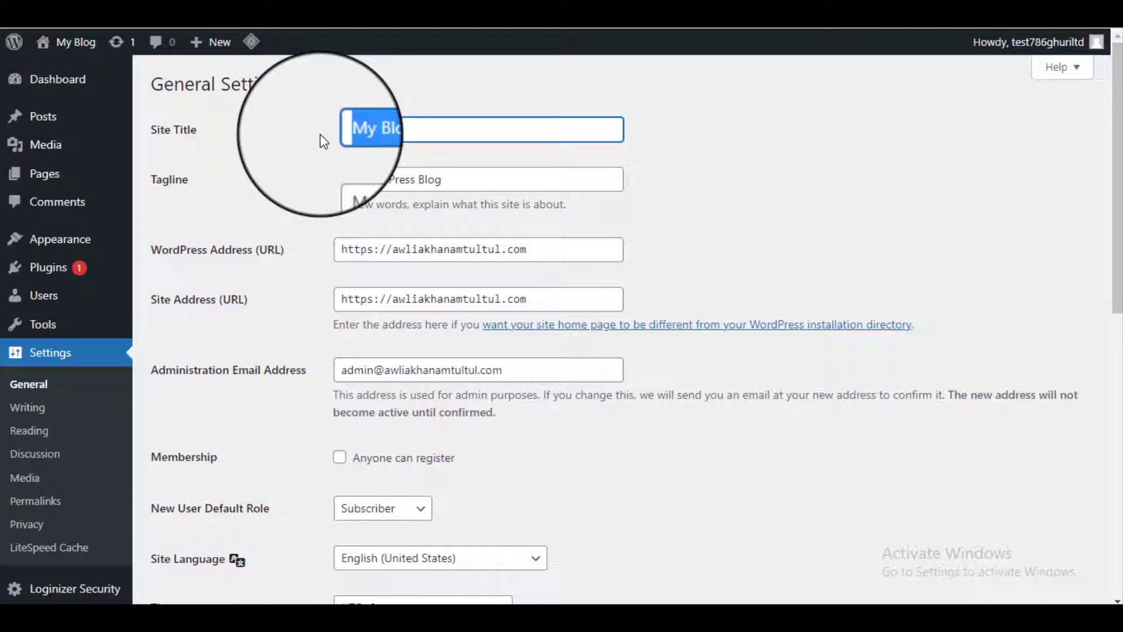
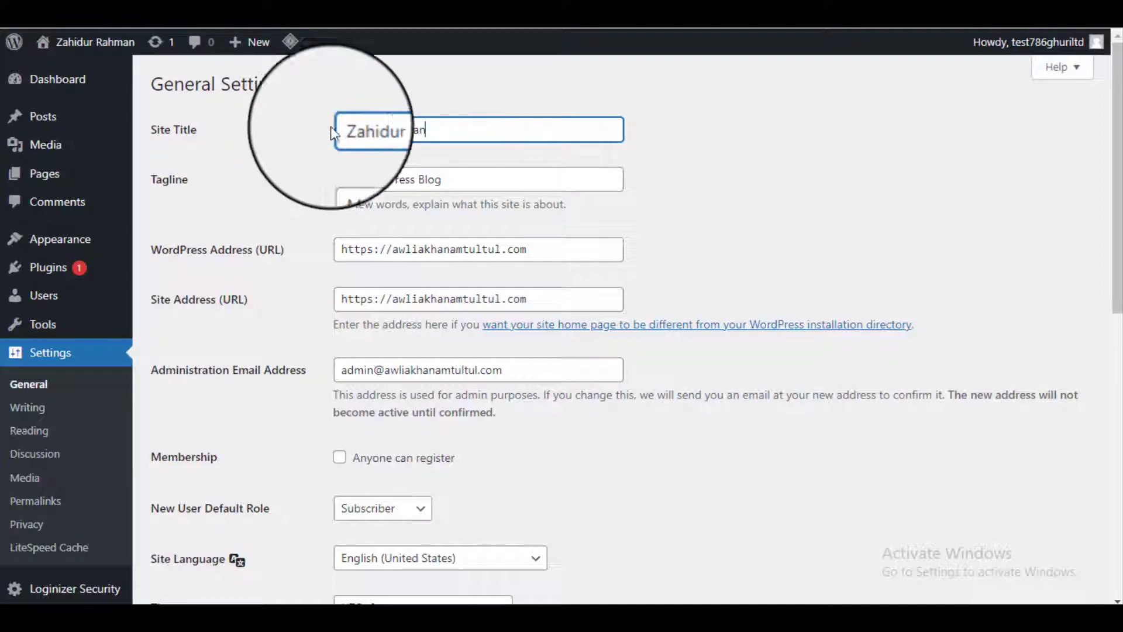
Step: Clear the Tagline field so it is empty
click(416, 180)
triple_click(417, 180)
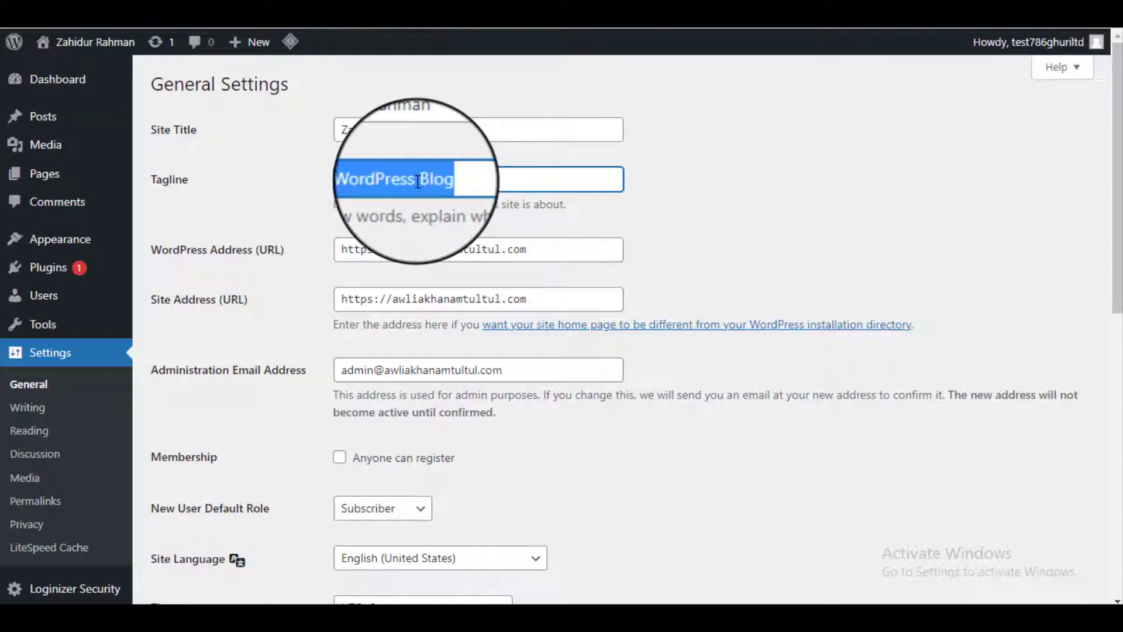
key(BackSpace)
scroll(417, 182, down, 10)
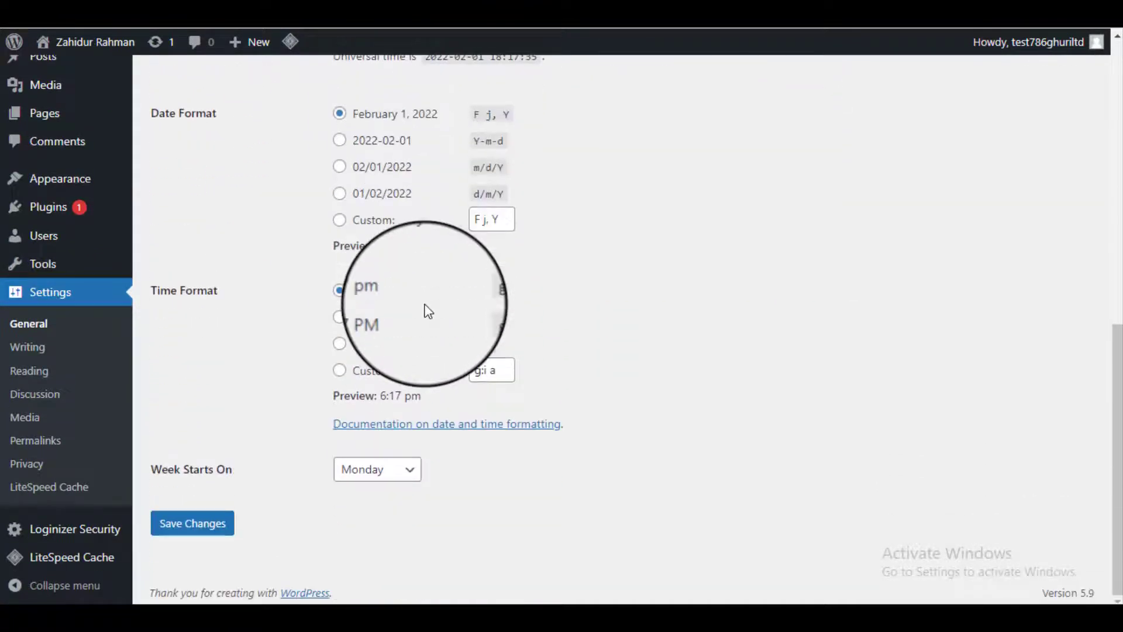
scroll(422, 311, up, 4)
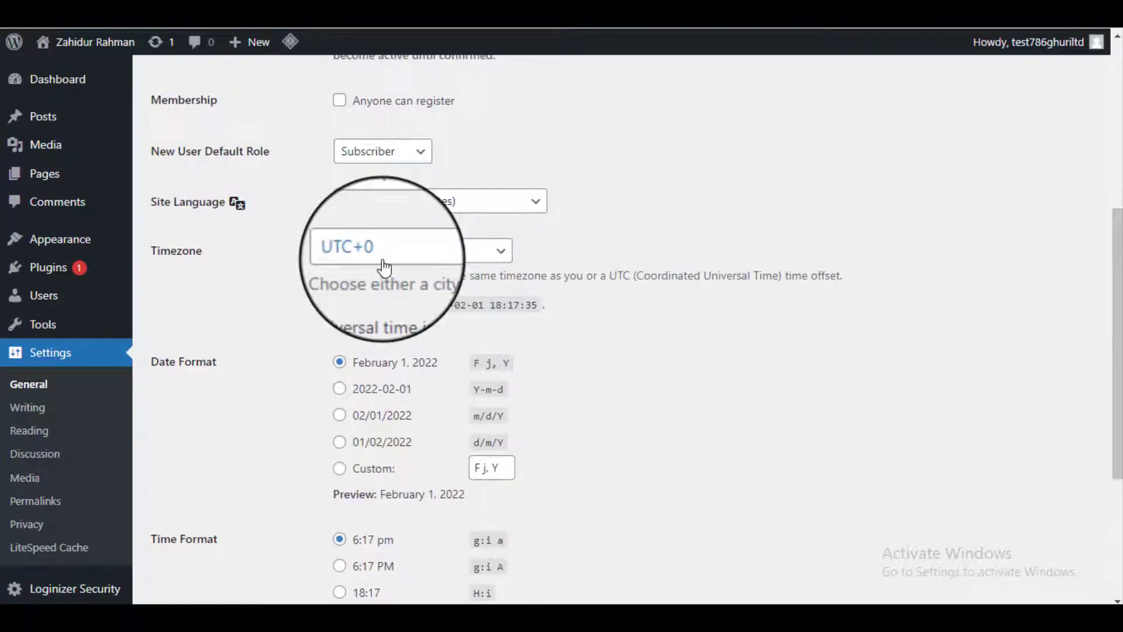
Step: Set the site timezone to UTC+6
click(384, 267)
scroll(415, 292, up, 1)
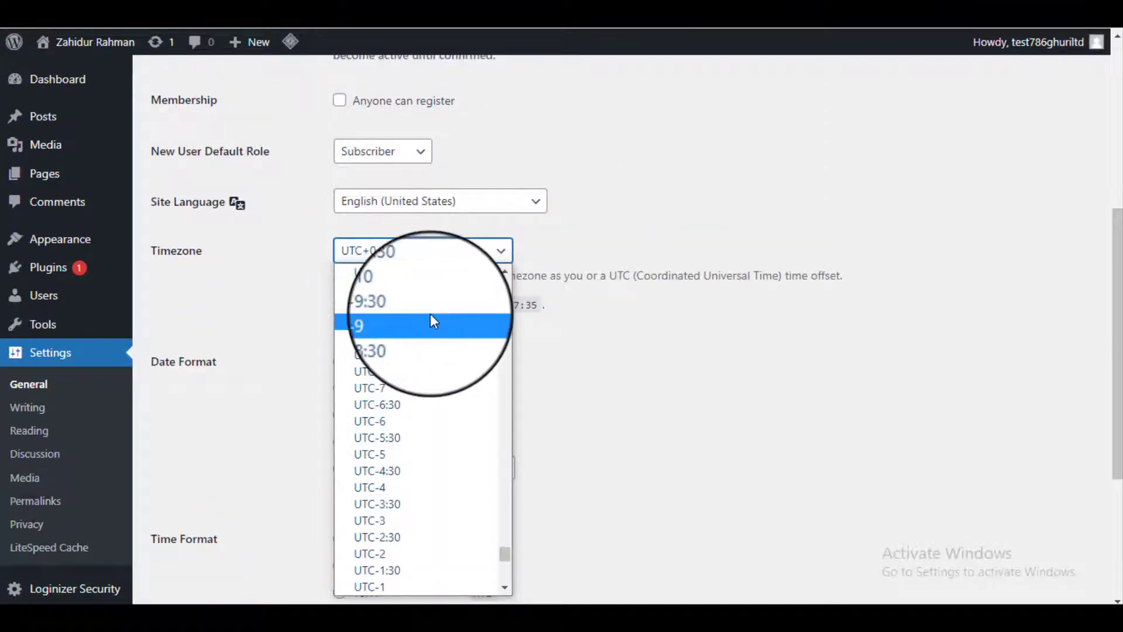
scroll(431, 321, up, 6)
scroll(437, 327, down, 6)
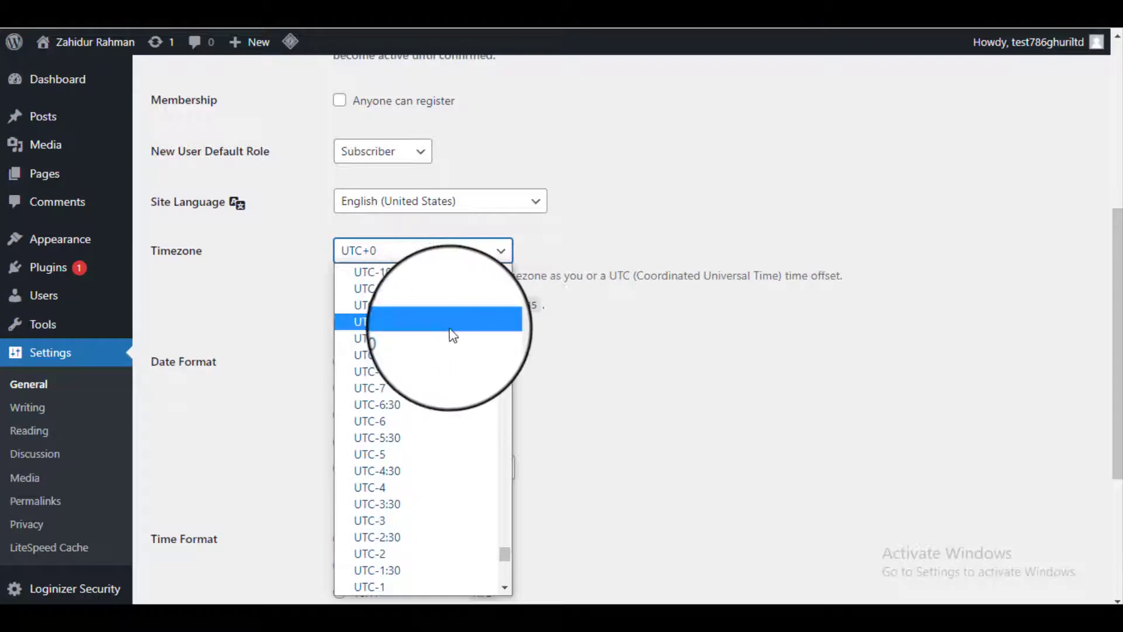
scroll(420, 328, down, 7)
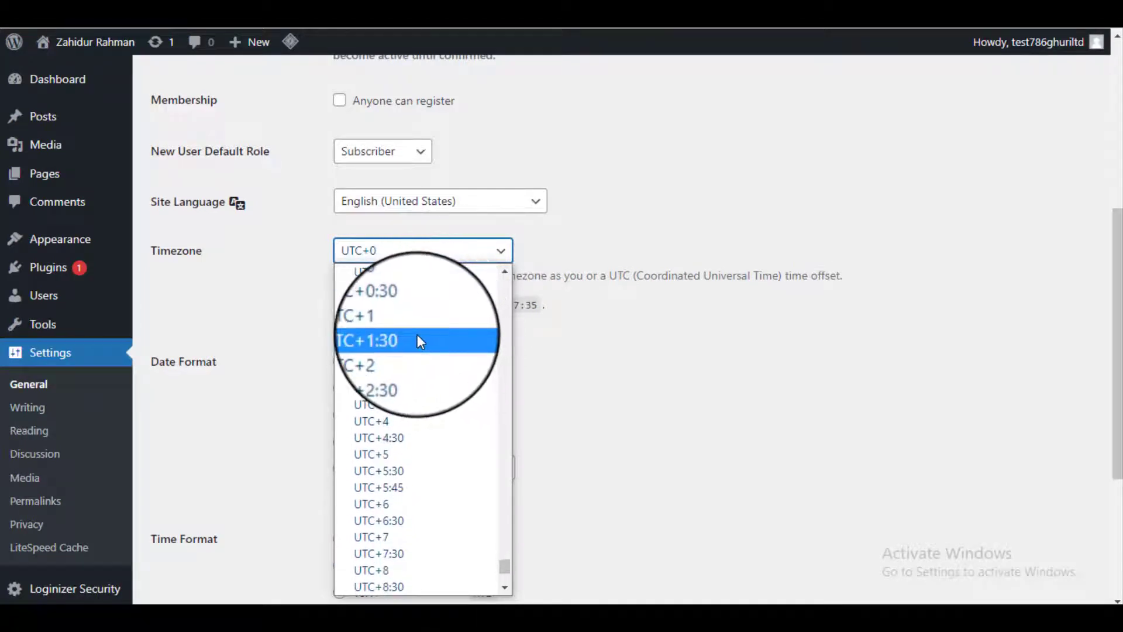
scroll(417, 335, up, 6)
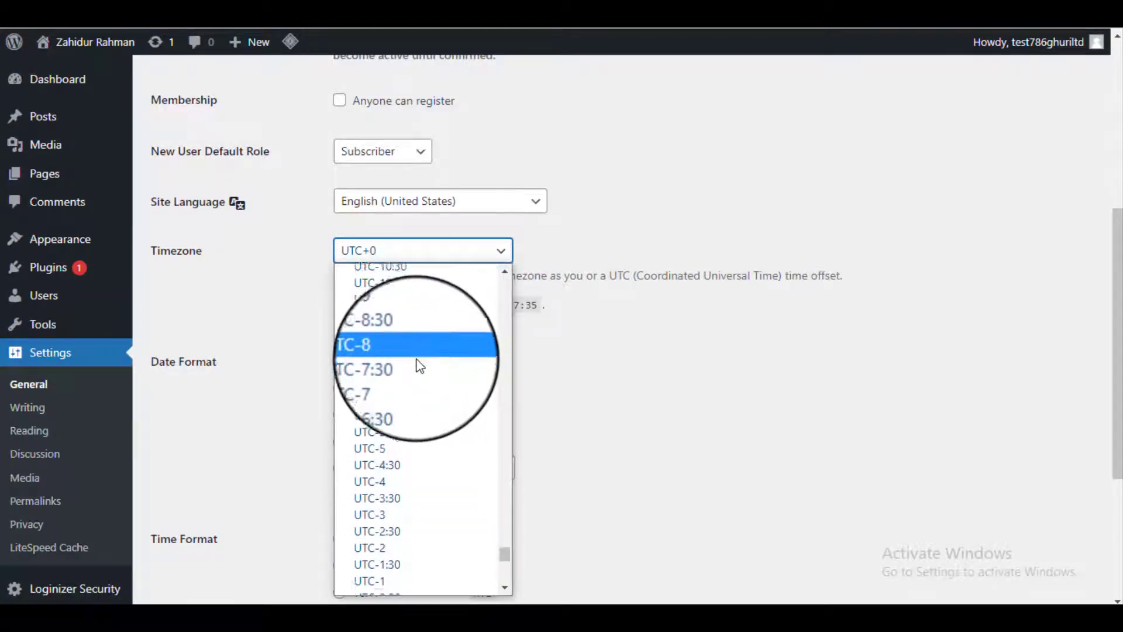
scroll(420, 366, down, 7)
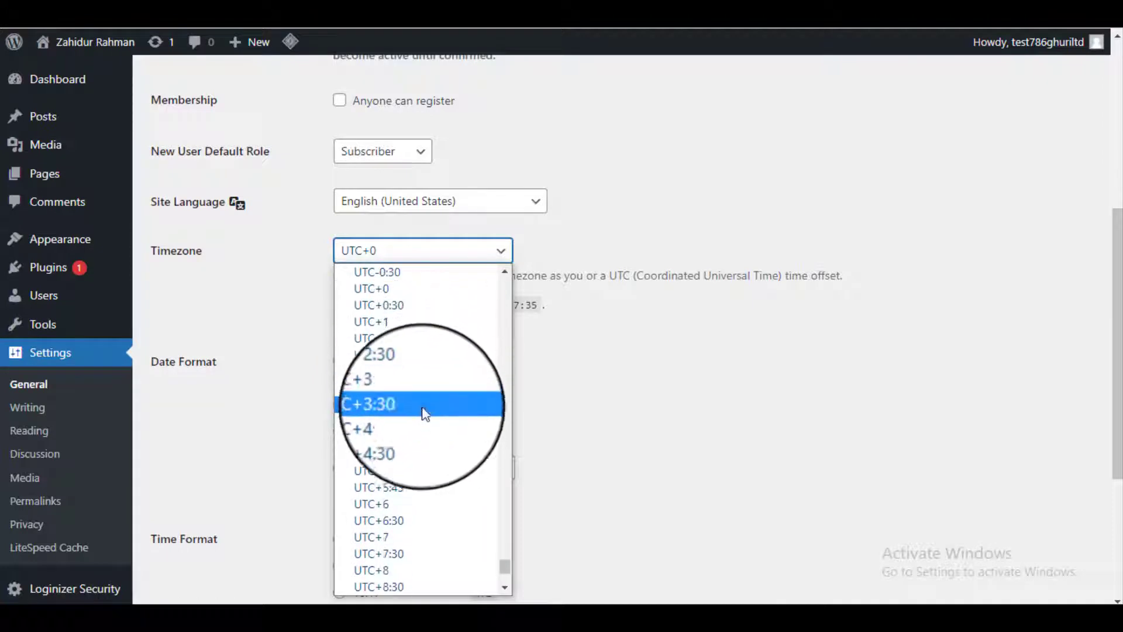
scroll(427, 445, down, 4)
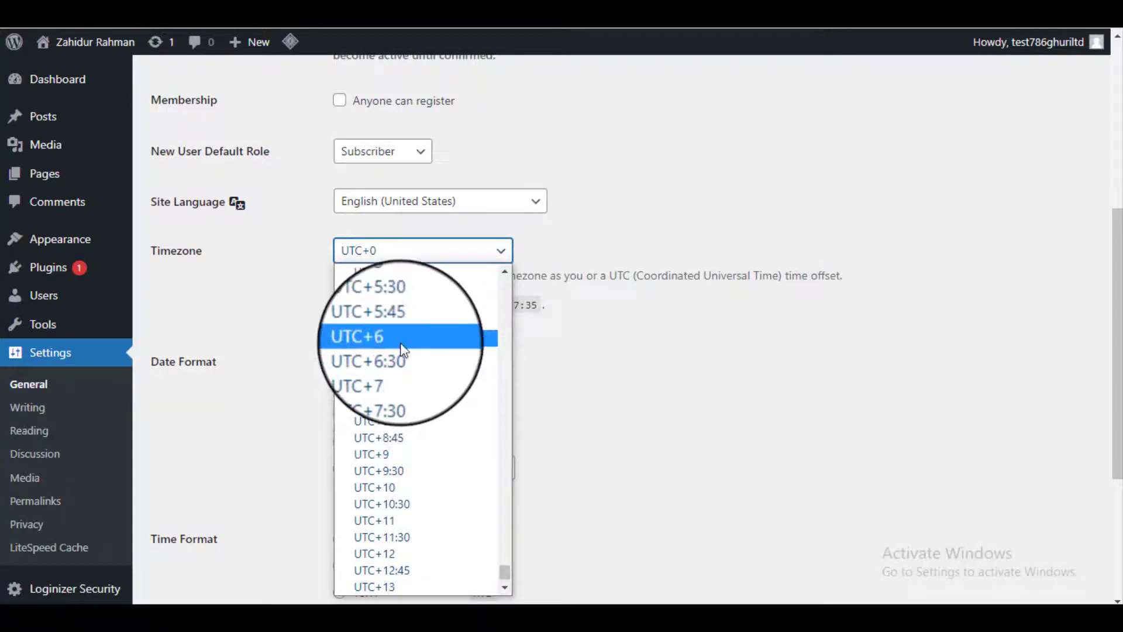
click(403, 338)
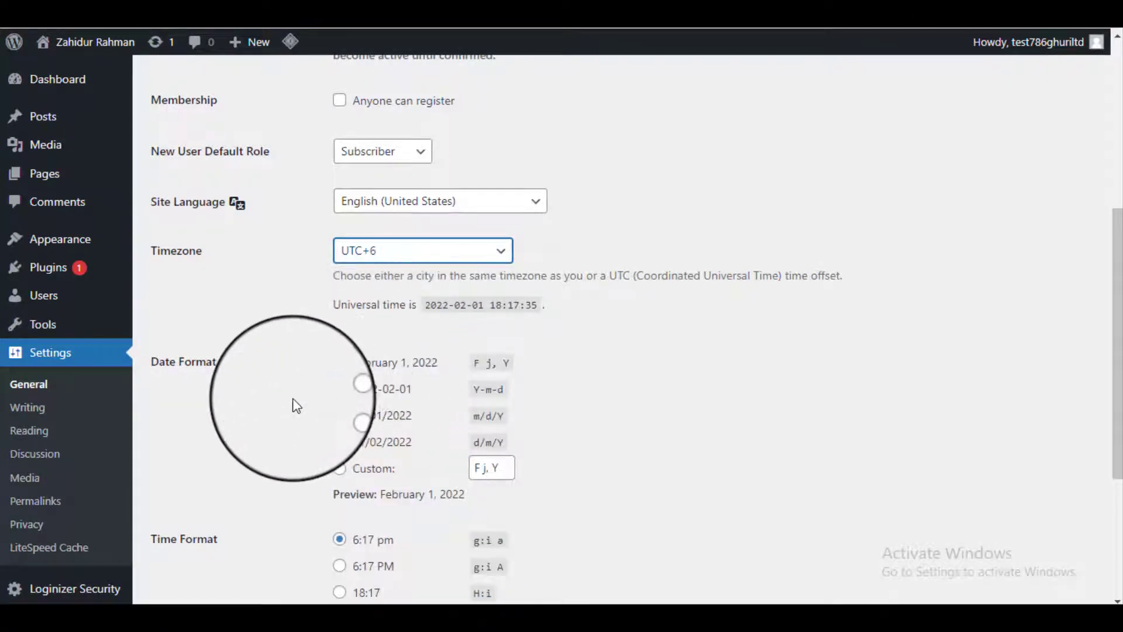
Step: Save the General Settings changes and return to the Dashboard
scroll(296, 410, down, 4)
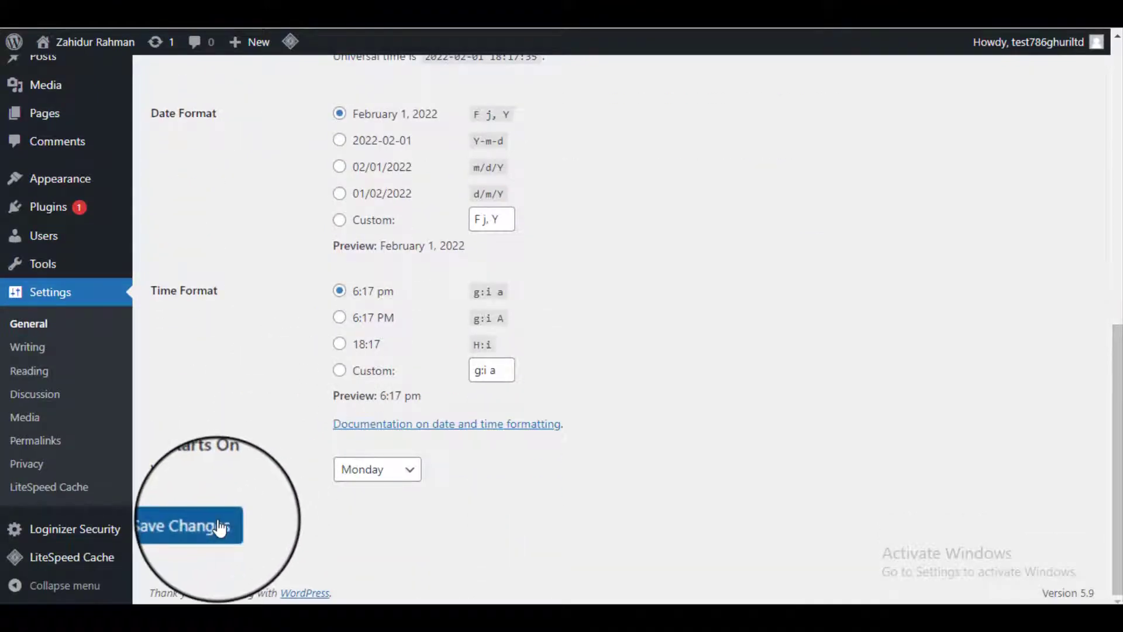
click(211, 523)
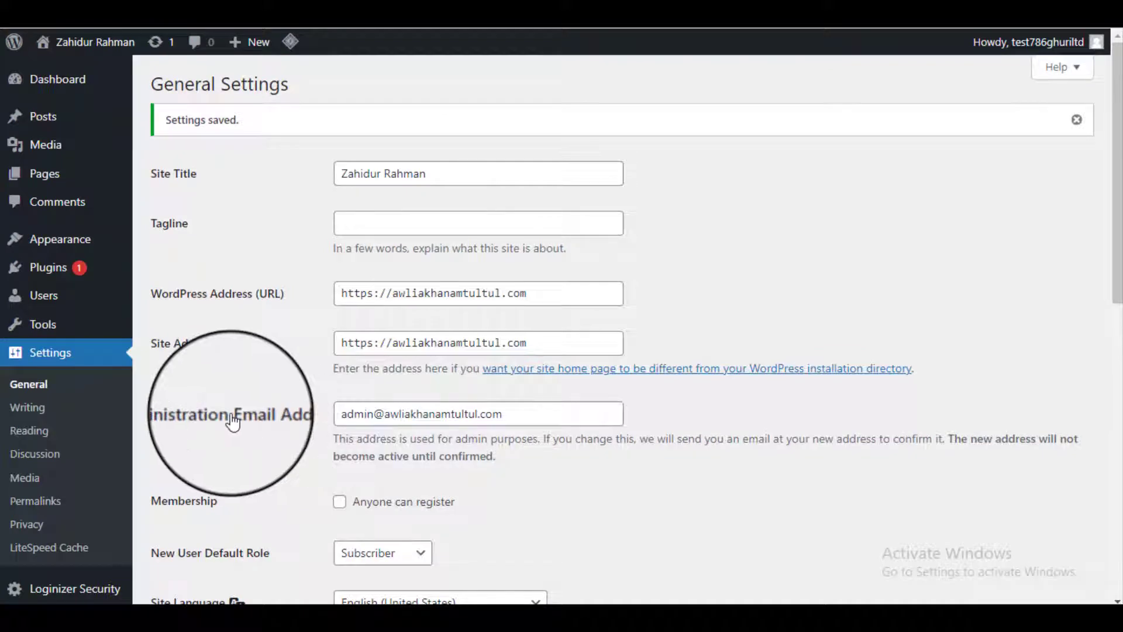
scroll(231, 413, down, 7)
scroll(233, 413, up, 7)
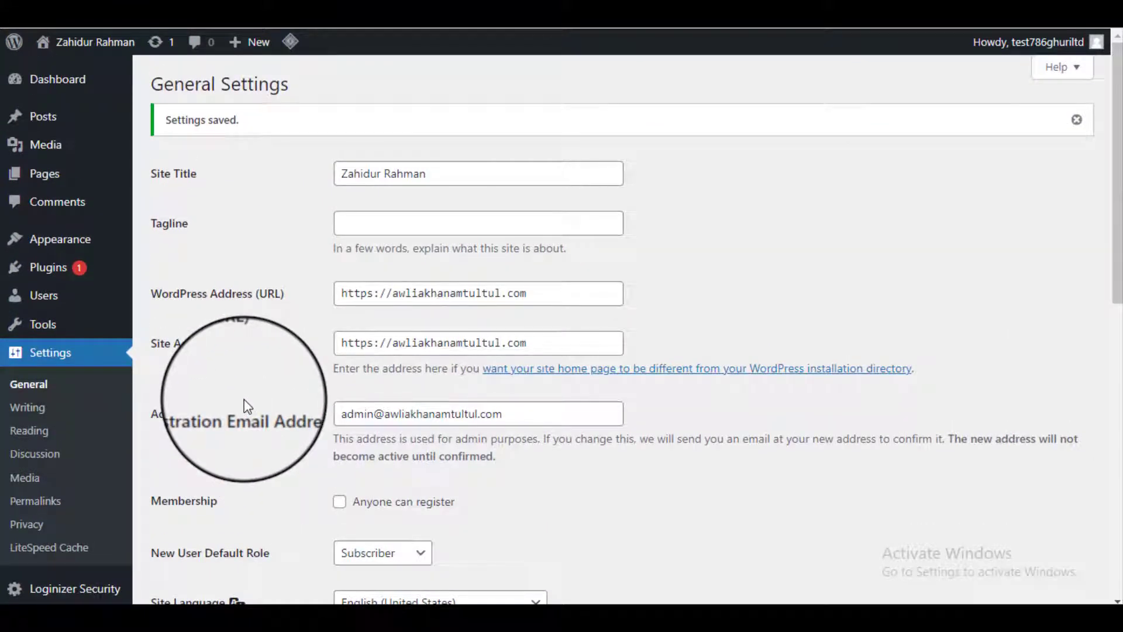
click(61, 91)
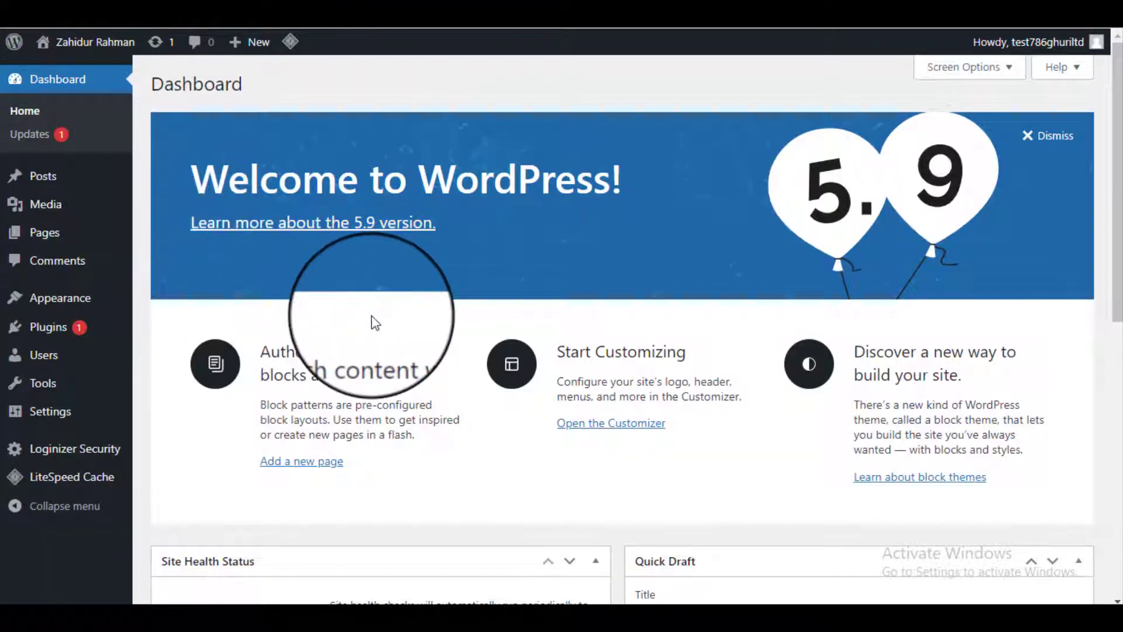
Step: Go to Appearance > Themes > Add New and search the theme directory for 'emag'
mouse_move(27, 298)
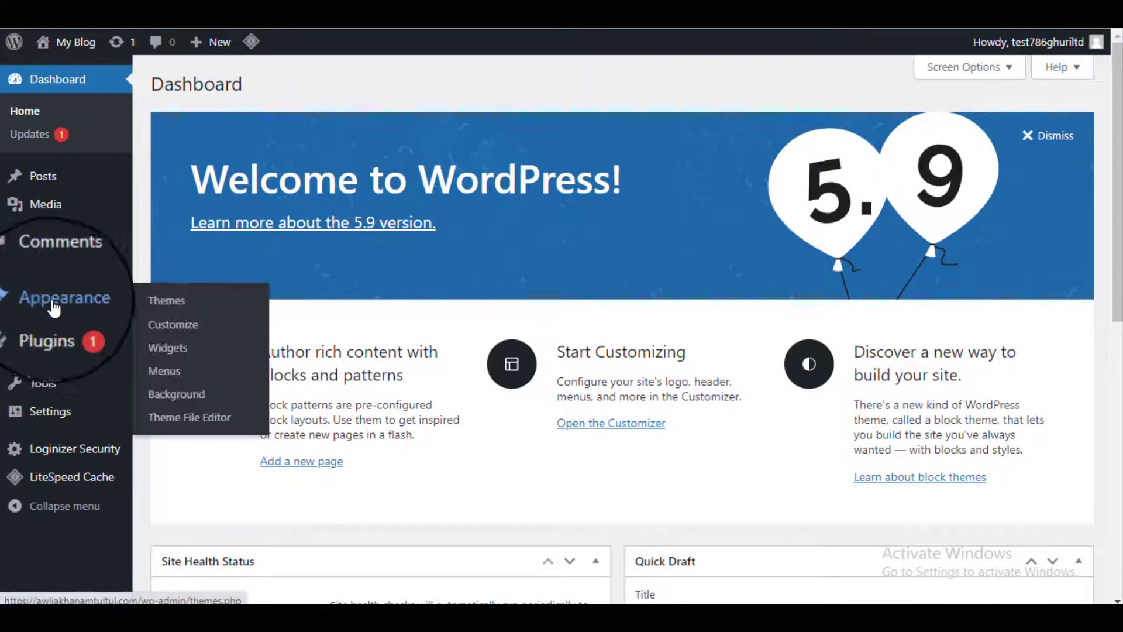
click(179, 308)
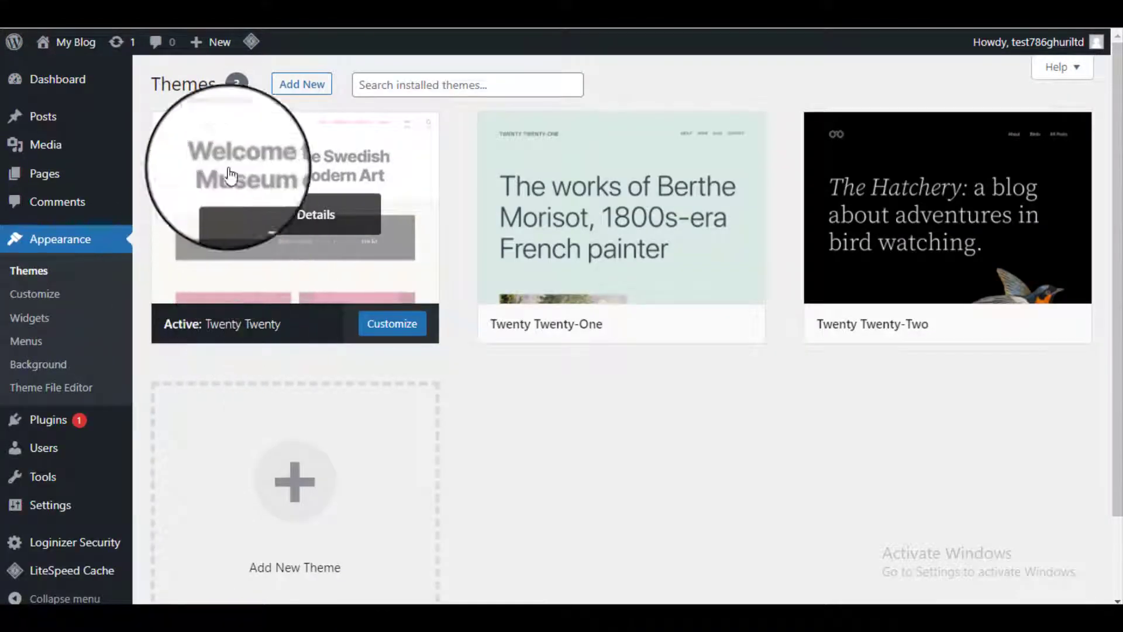
click(301, 93)
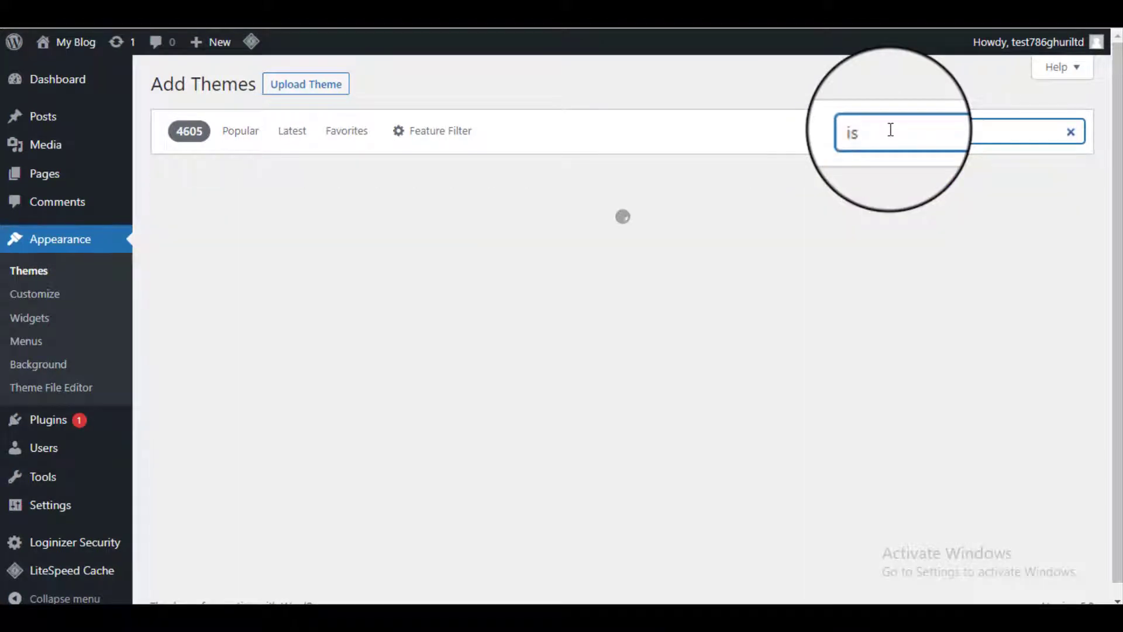
text(e)
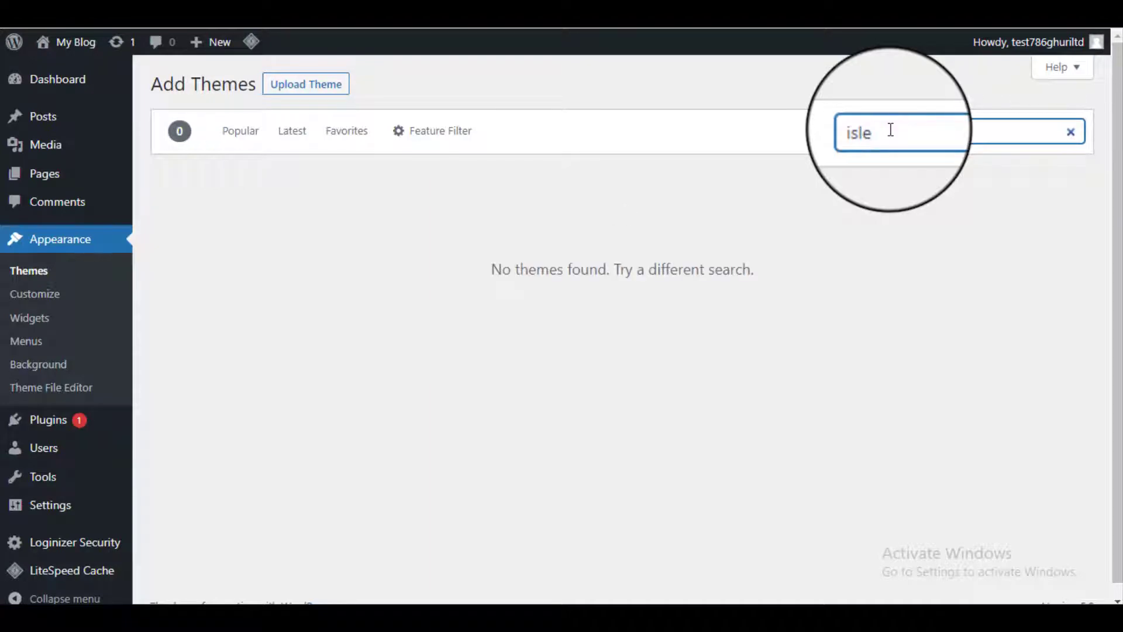
text(mag)
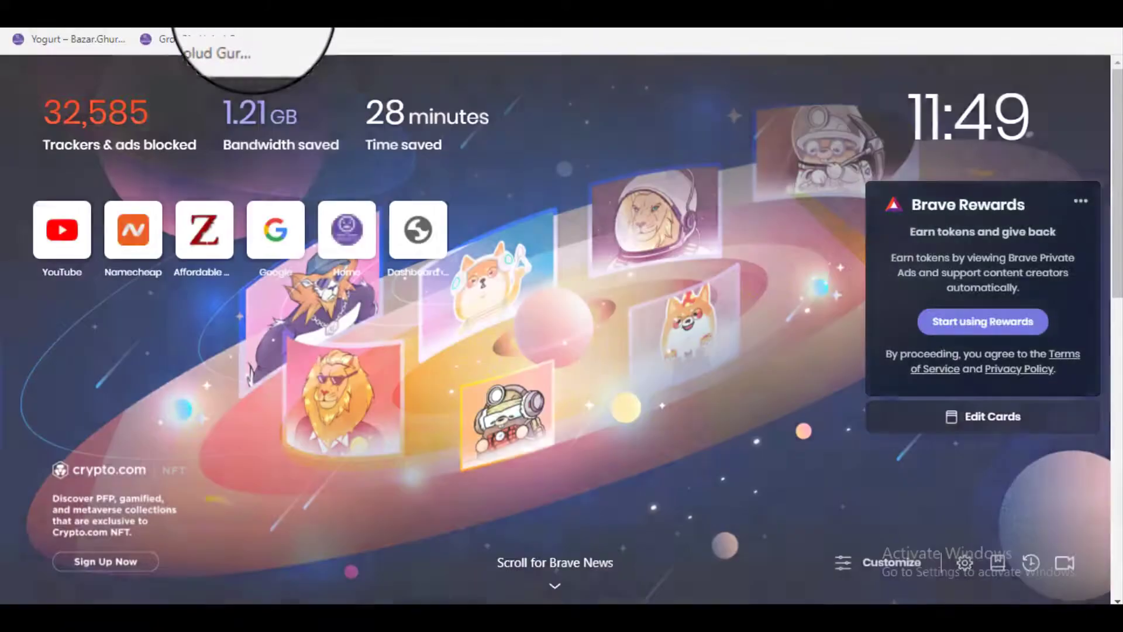
Step: Search Google for 'islemag wordpress theme' and pass the reCAPTCHA check
text(g)
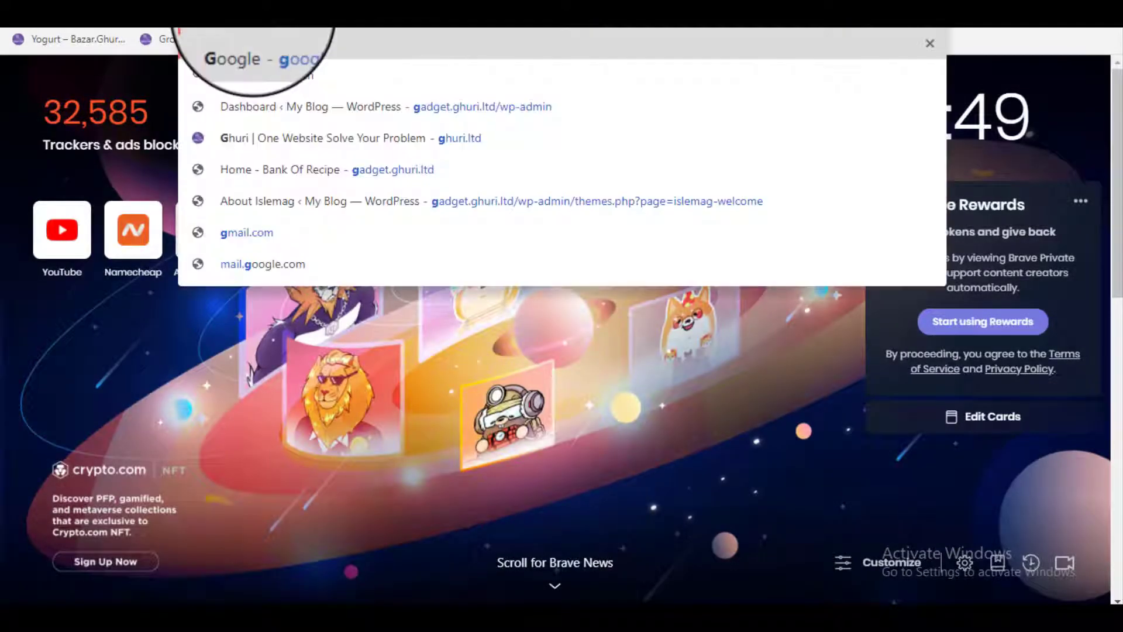
key(Return)
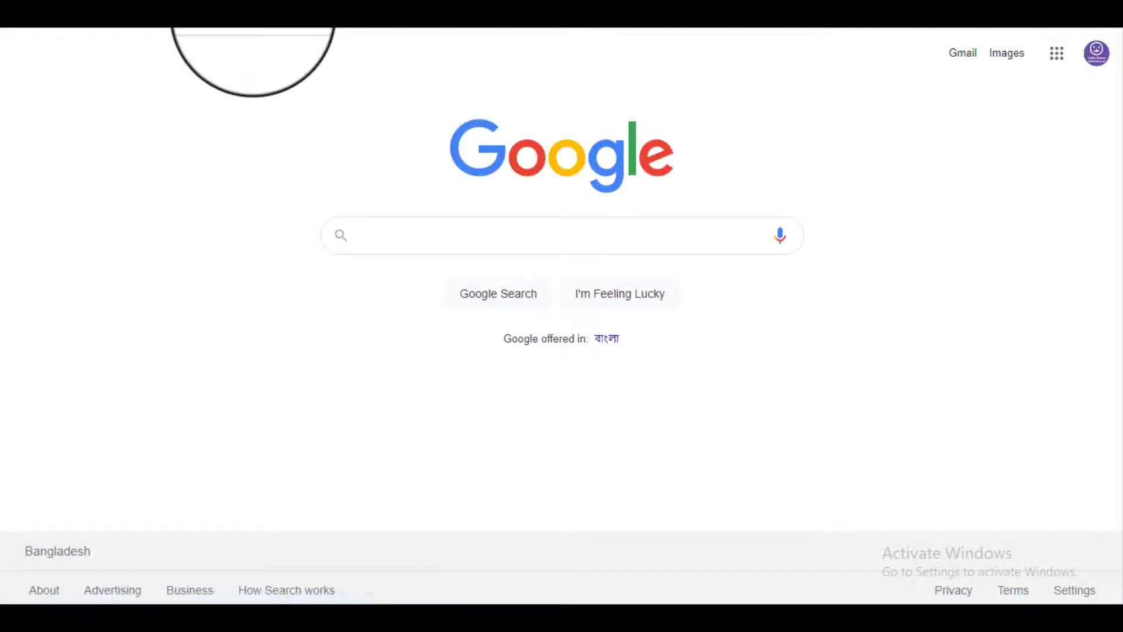
text(i)
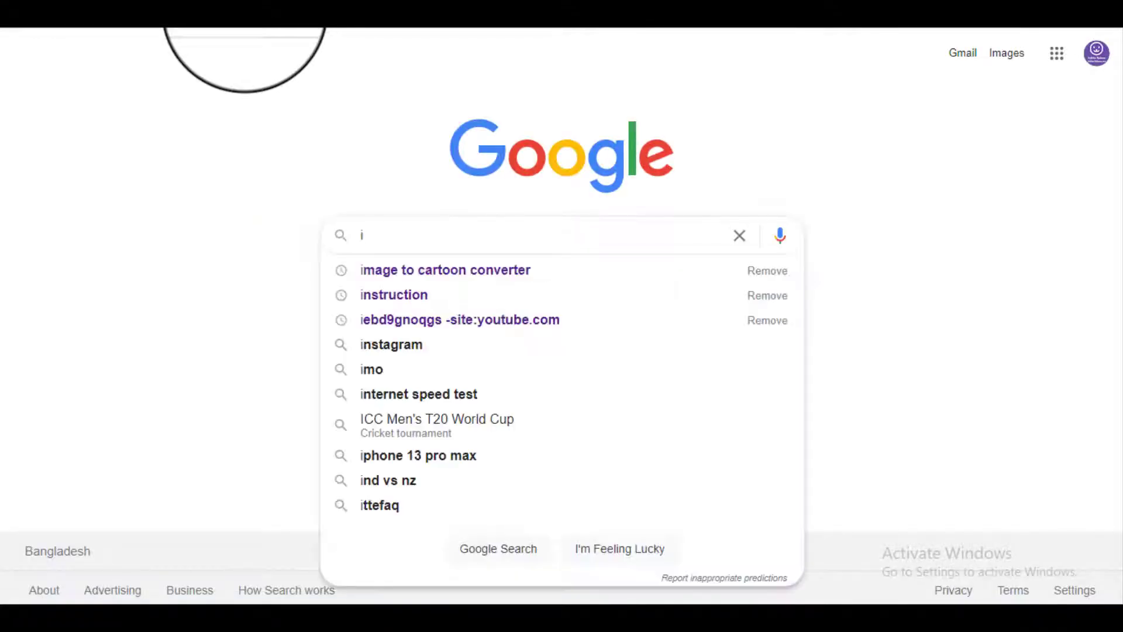
text(sl)
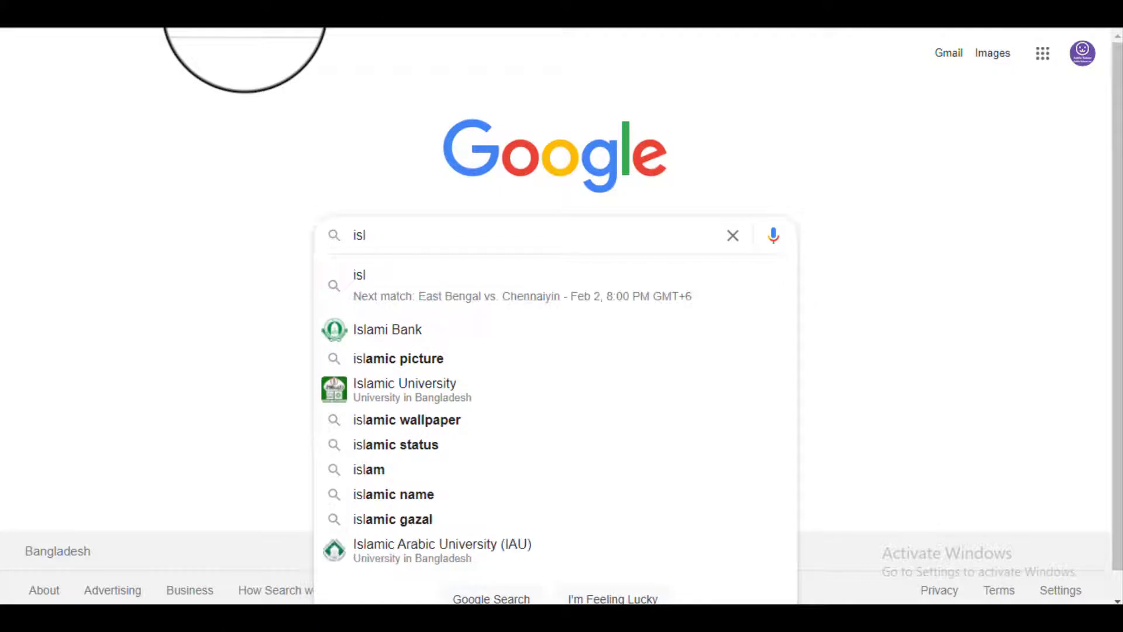
text(em)
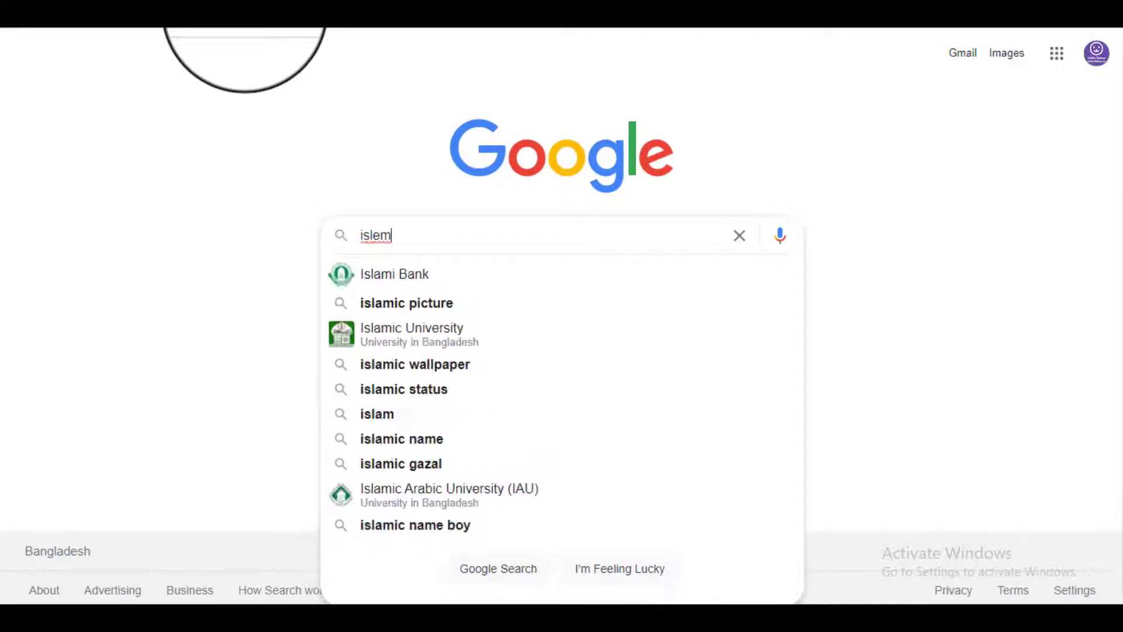
text(ag)
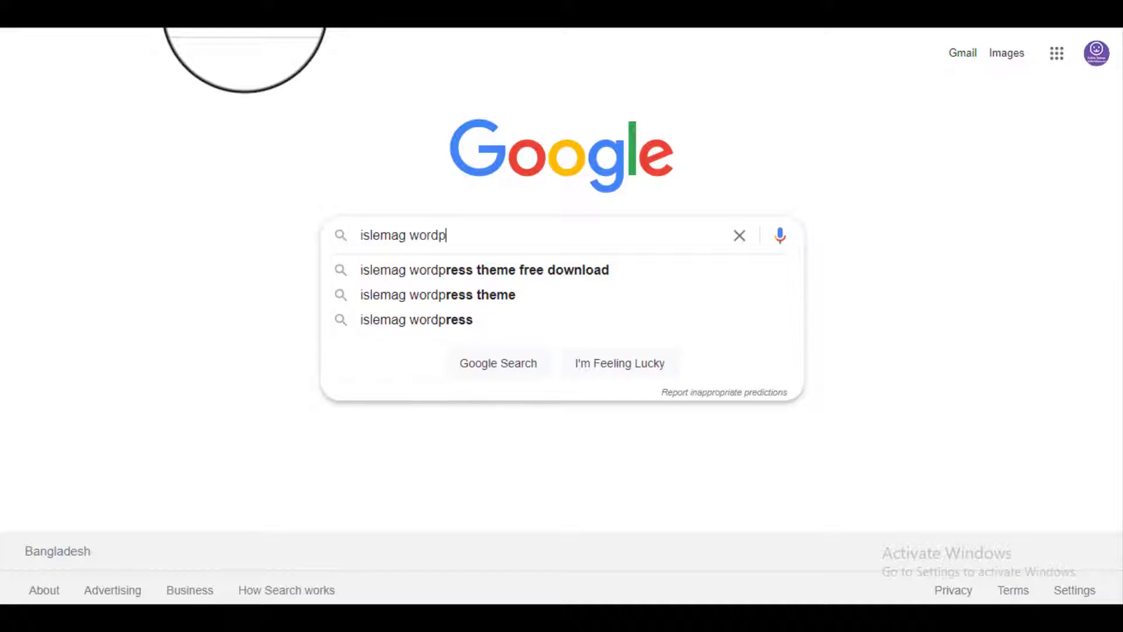
text(wordpress )
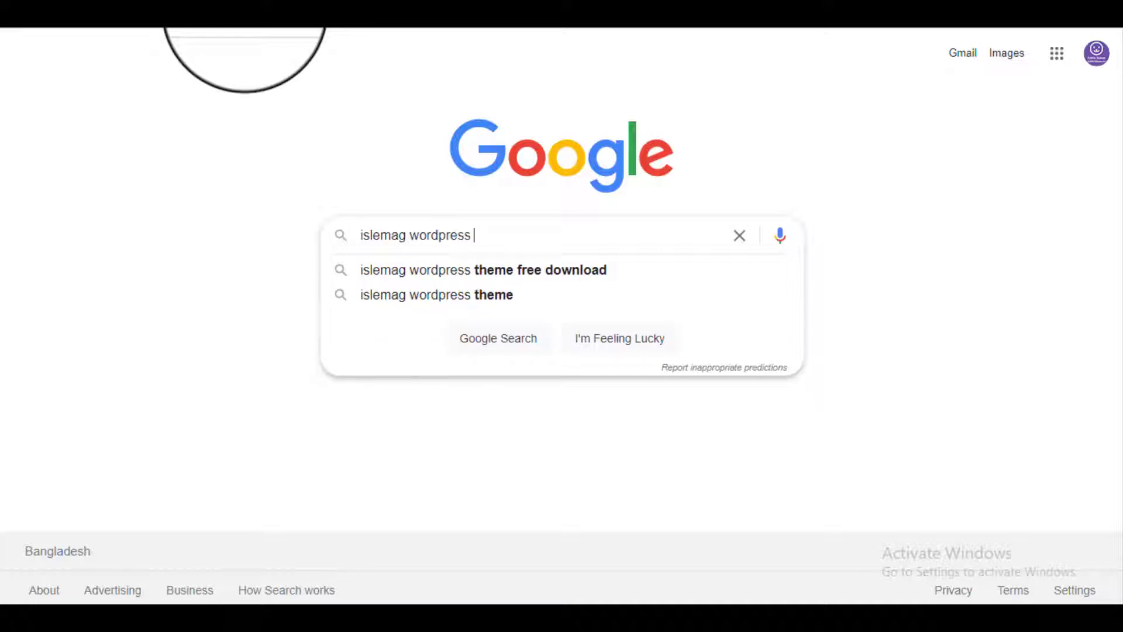
text(the)
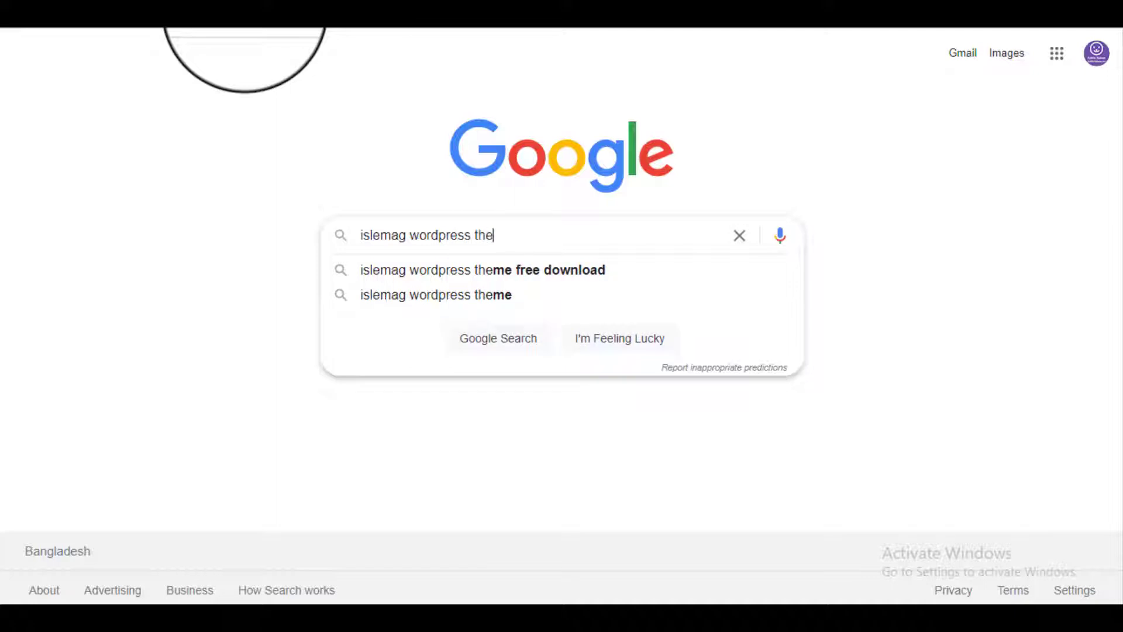
text(me)
key(Return)
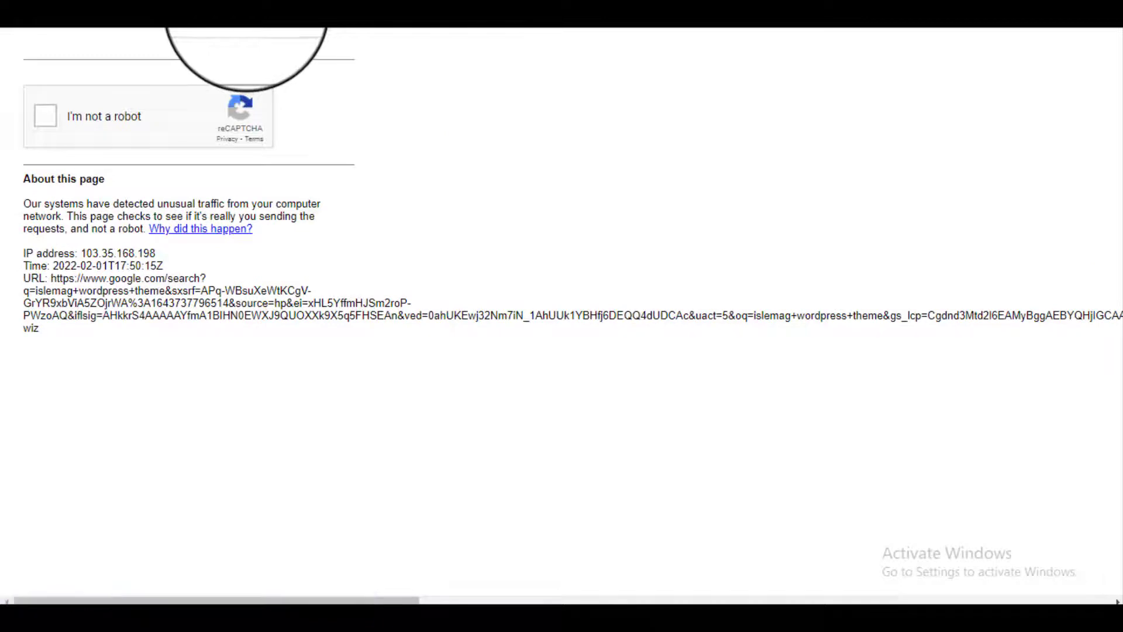
click(51, 116)
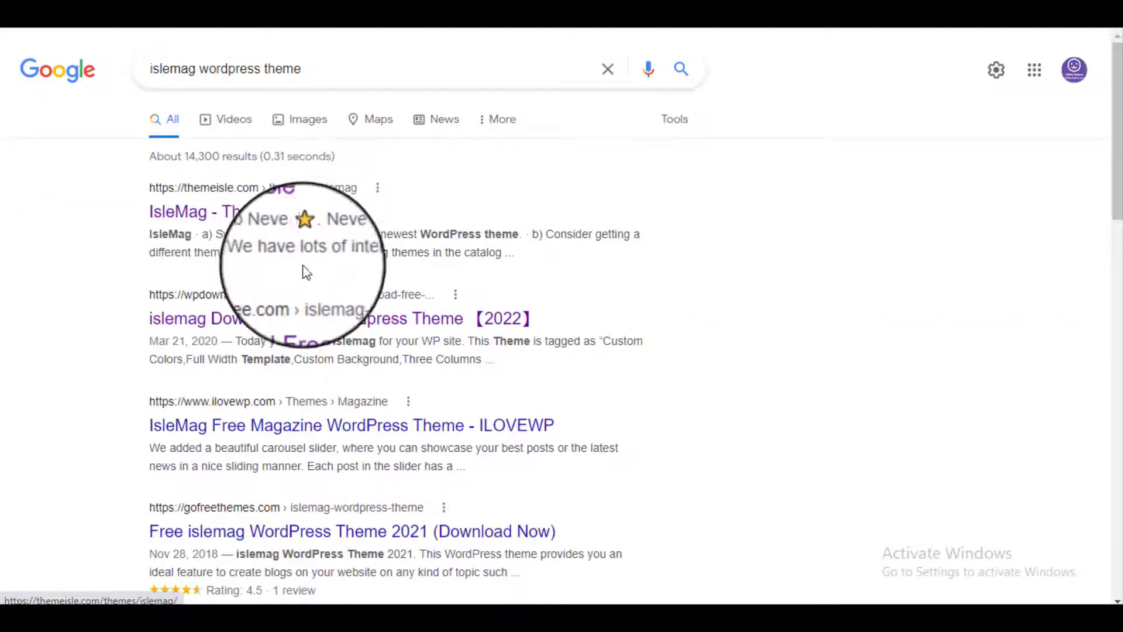
Step: Open the wpdownloadfree.com islemag article in a new tab and scroll to its download section
right_click(296, 319)
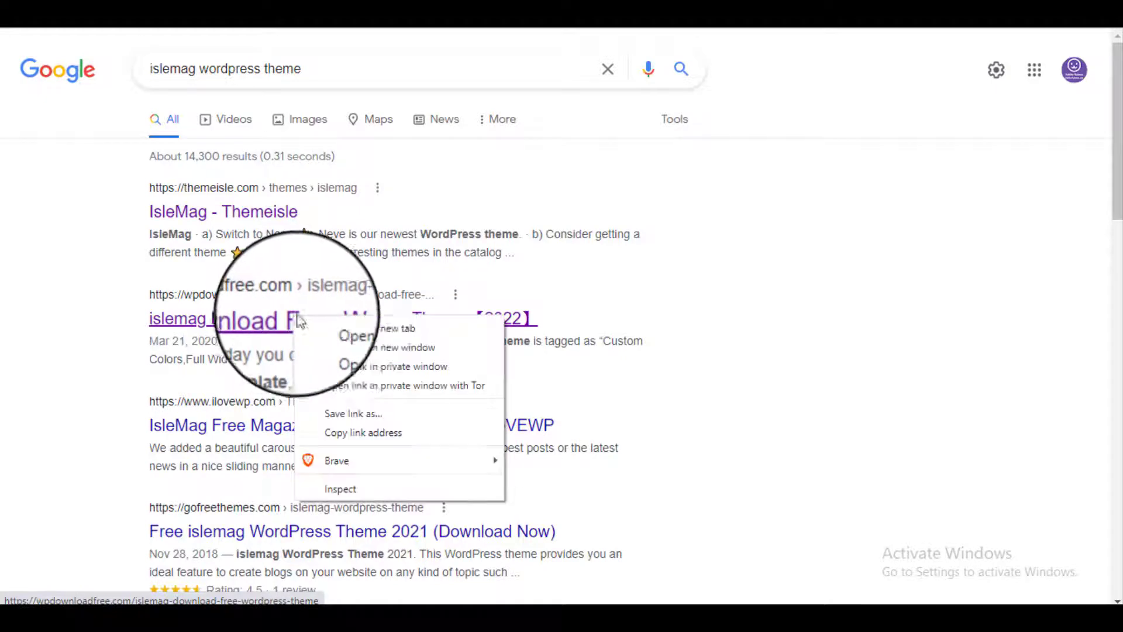
click(332, 327)
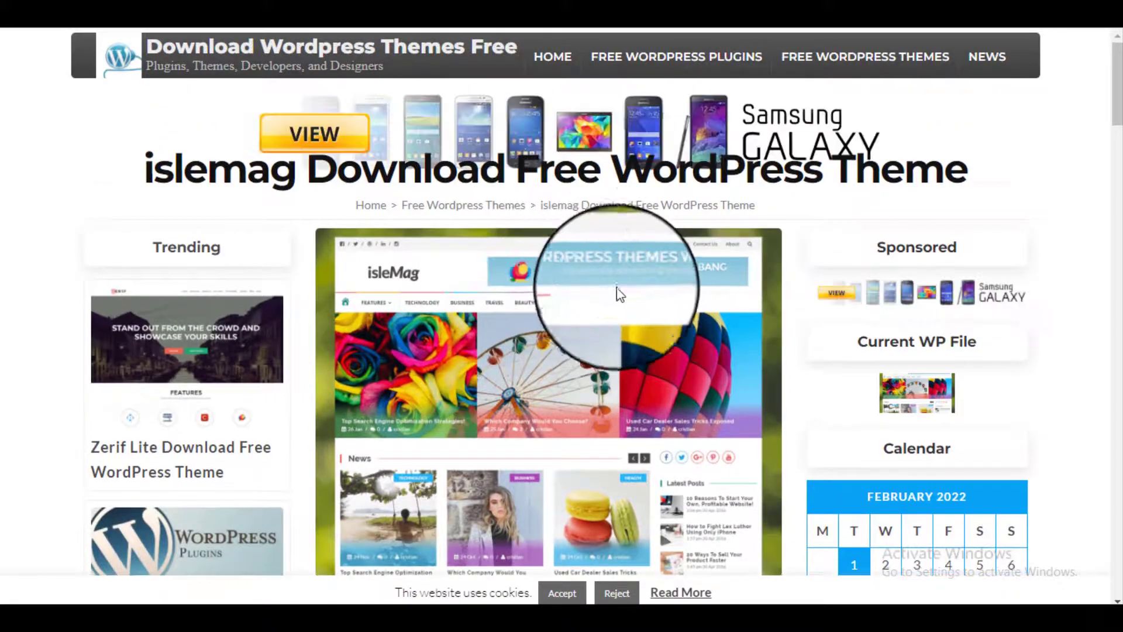
scroll(629, 293, down, 8)
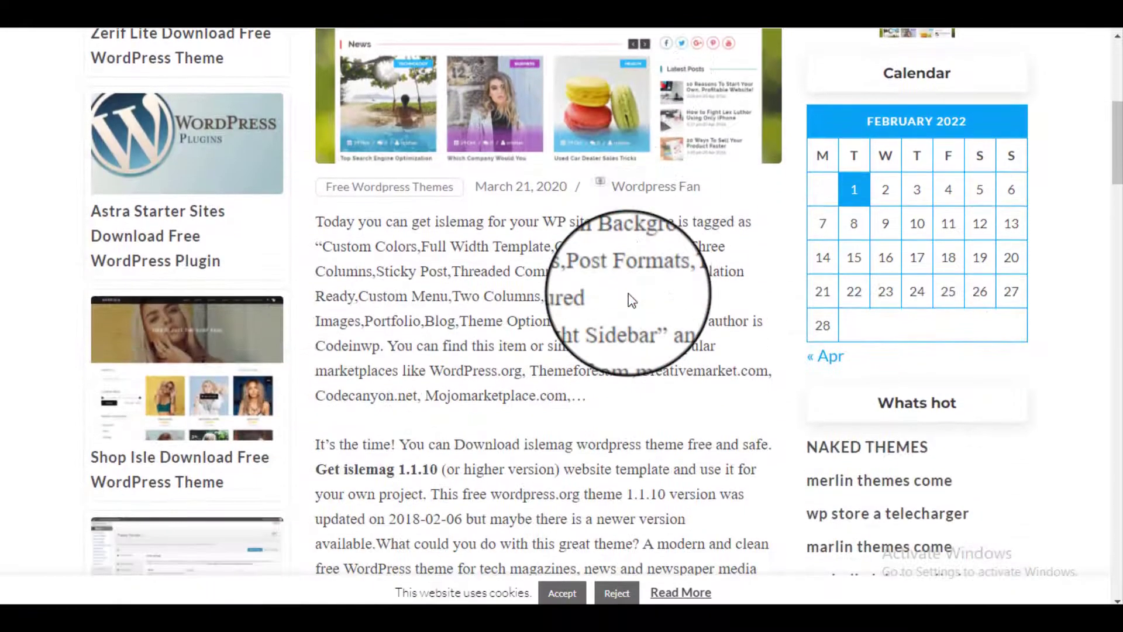
scroll(628, 299, down, 3)
scroll(630, 294, down, 2)
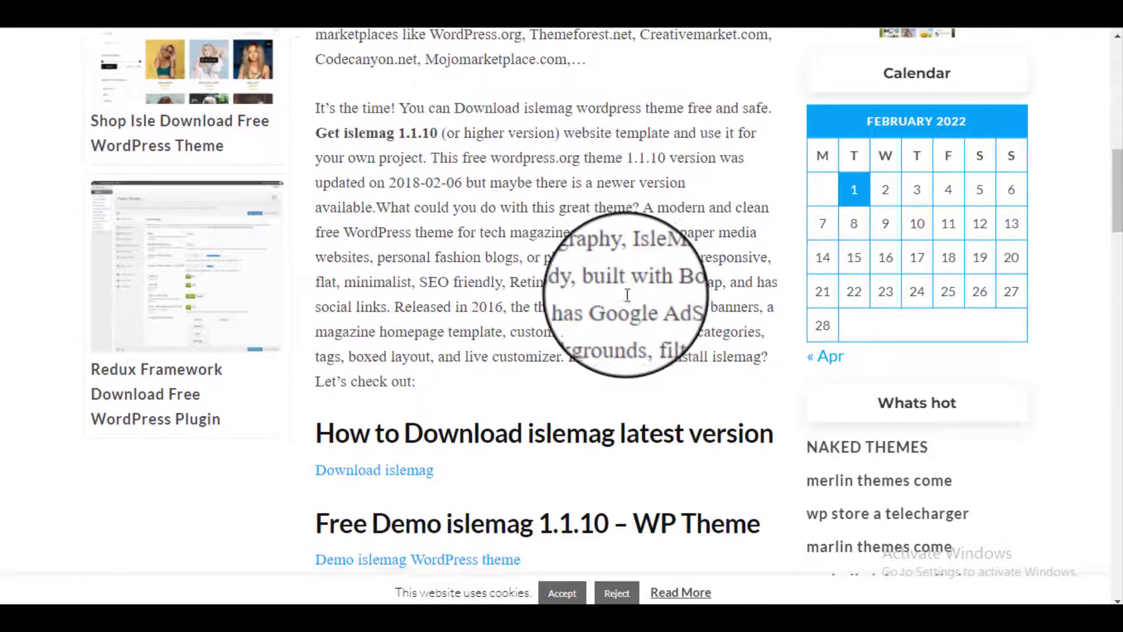
scroll(627, 301, down, 5)
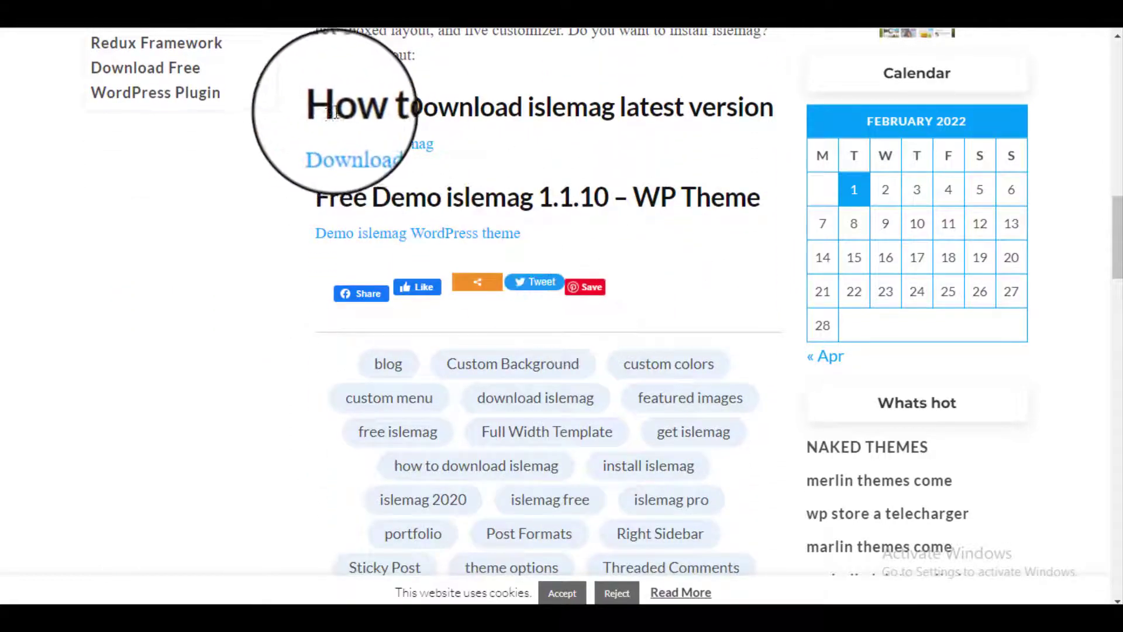
Step: Download islemag.1.1.10.zip from the 'Download islemag' link, saving it to the Desktop
drag(336, 108, 766, 107)
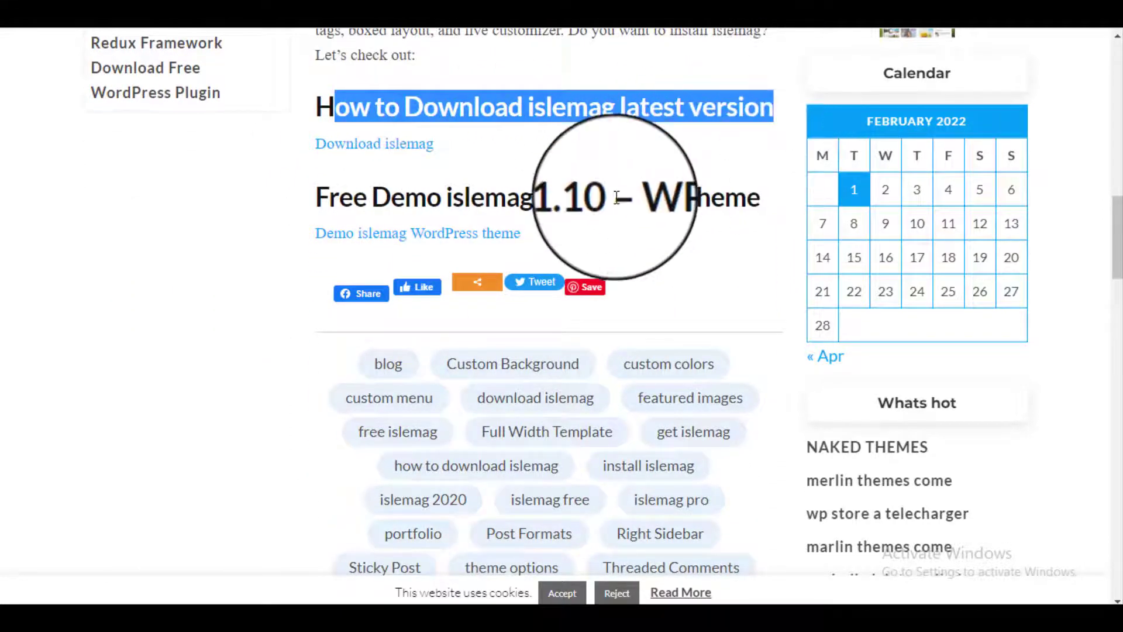
click(382, 149)
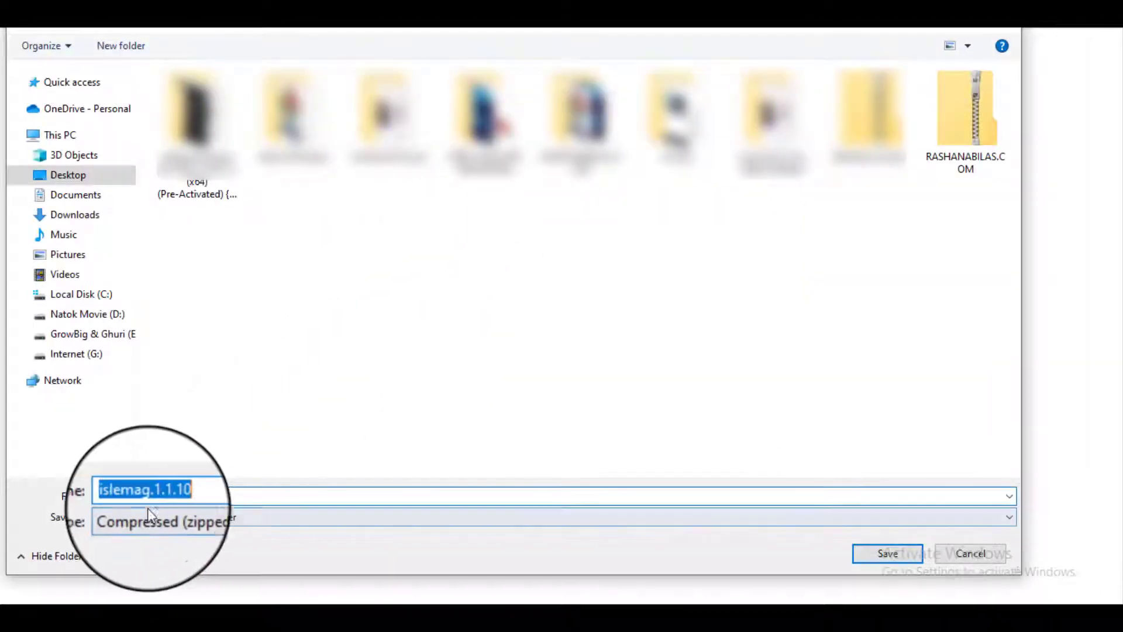
click(887, 553)
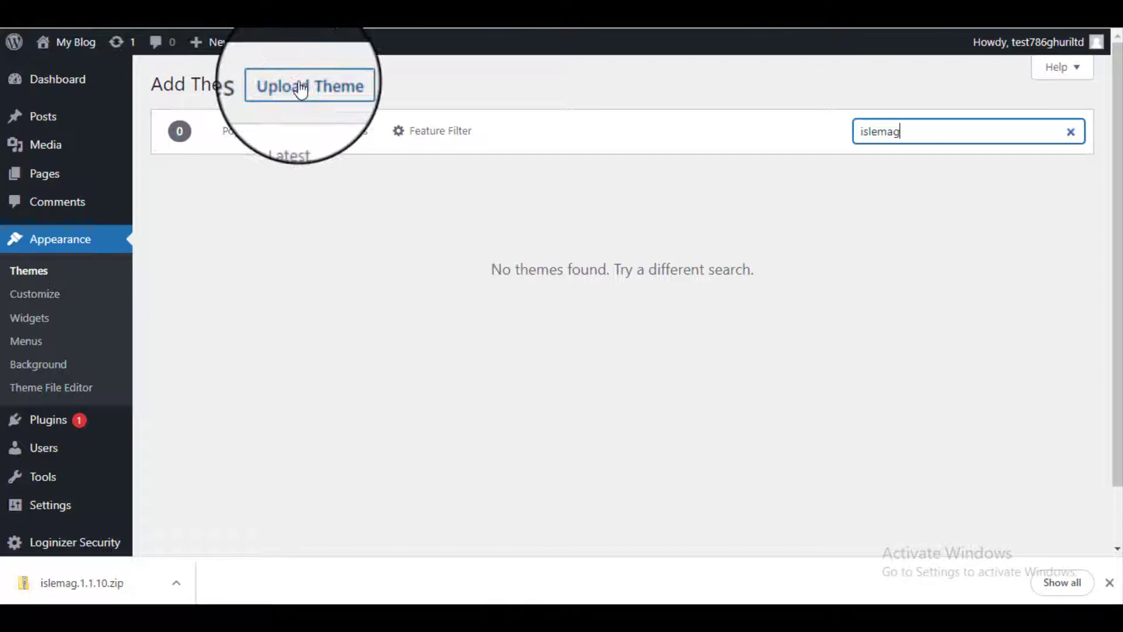
Step: Upload islemag.1.1.10.zip as a theme, install it, and activate IsleMag
click(301, 88)
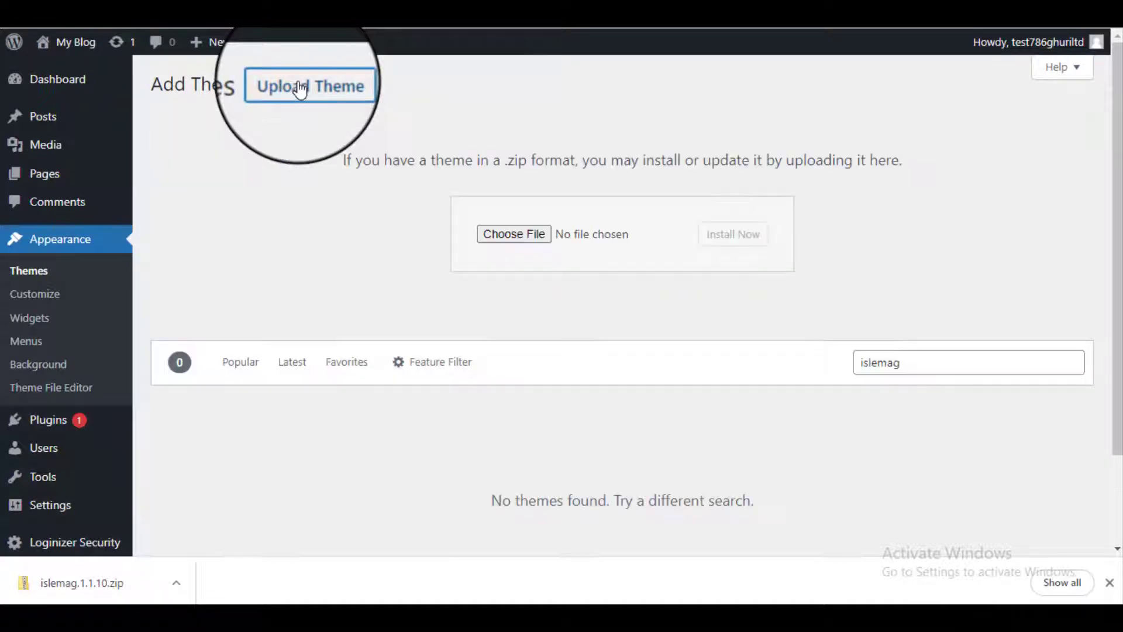
click(515, 234)
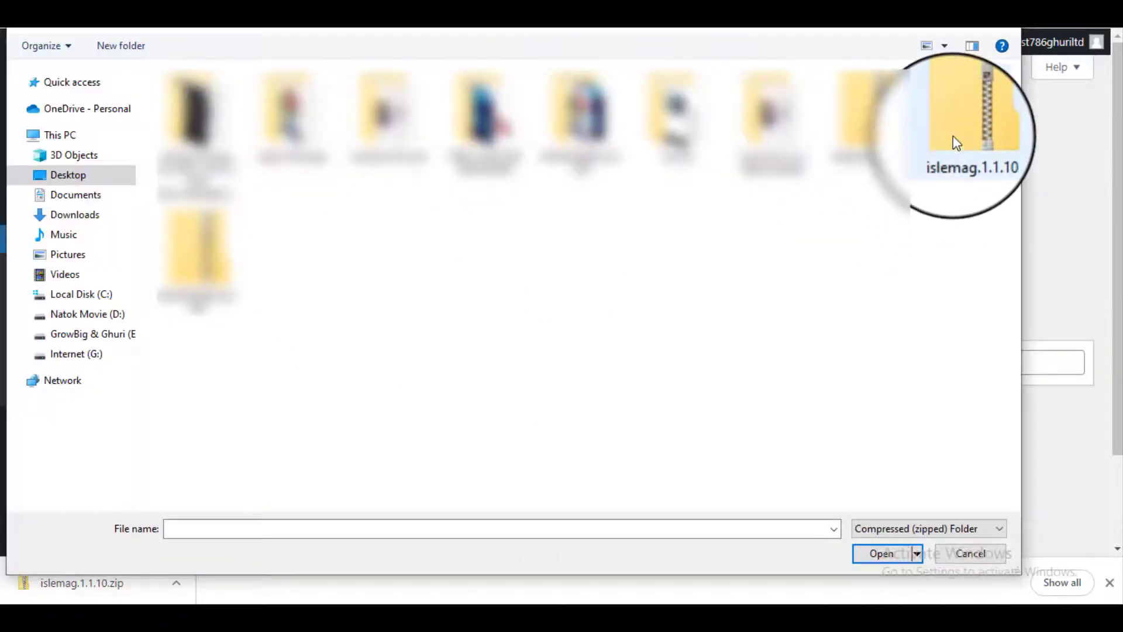
double_click(953, 136)
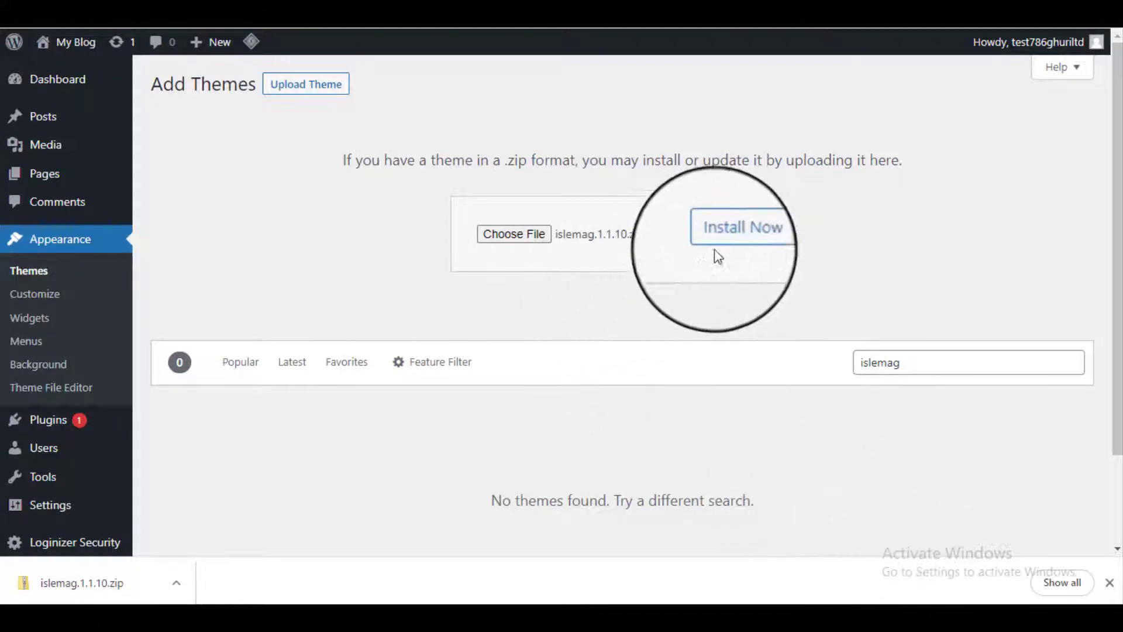
click(723, 240)
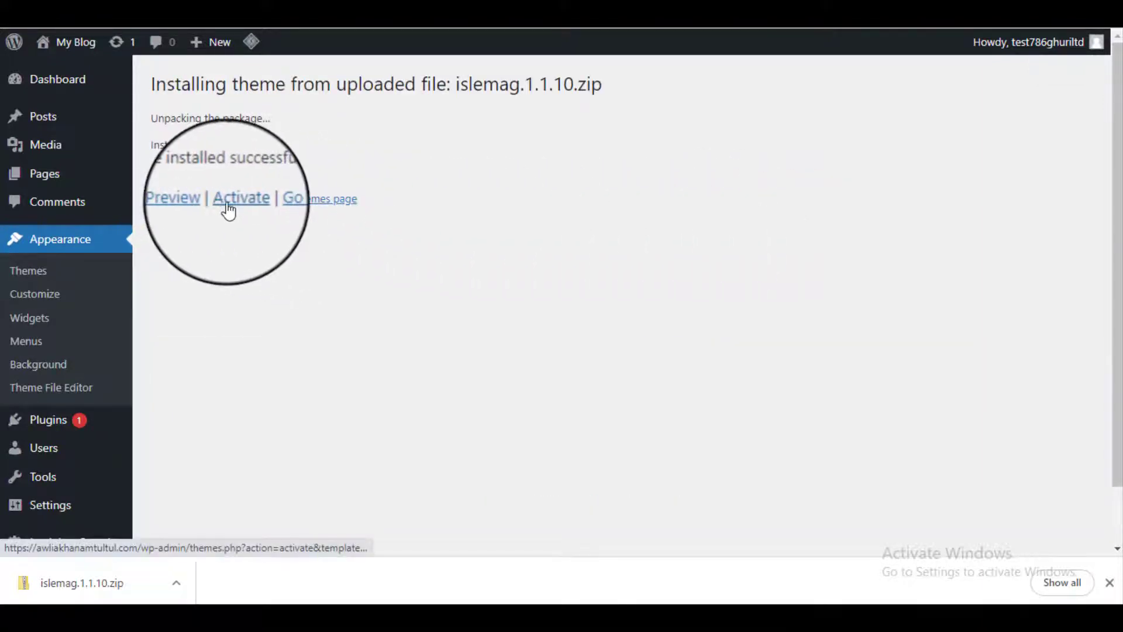
drag(151, 84, 592, 77)
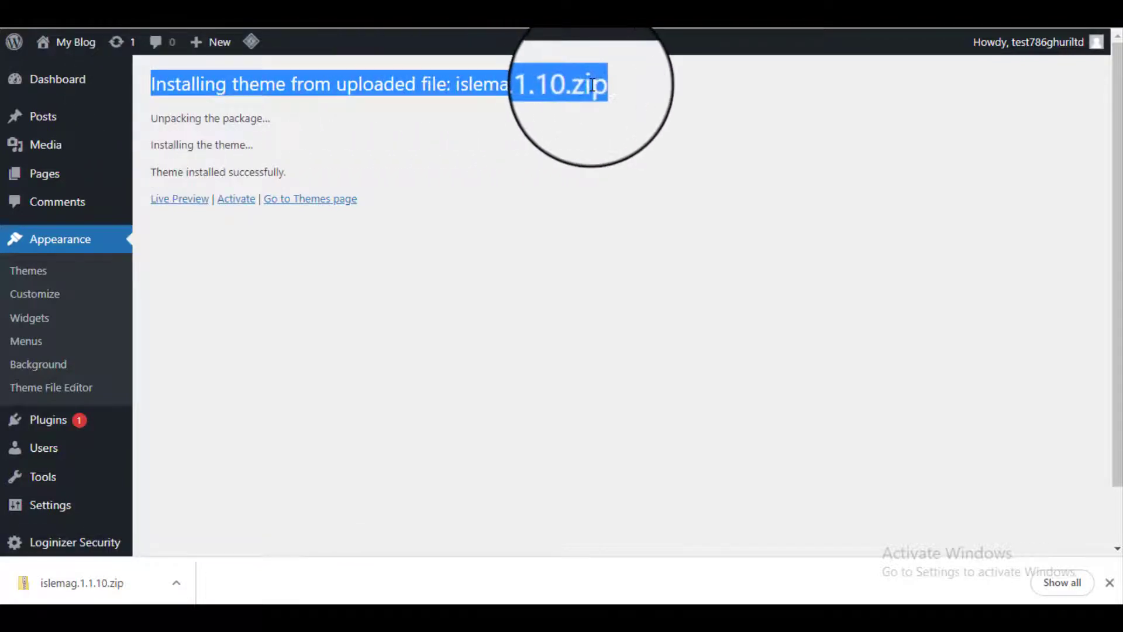
click(237, 199)
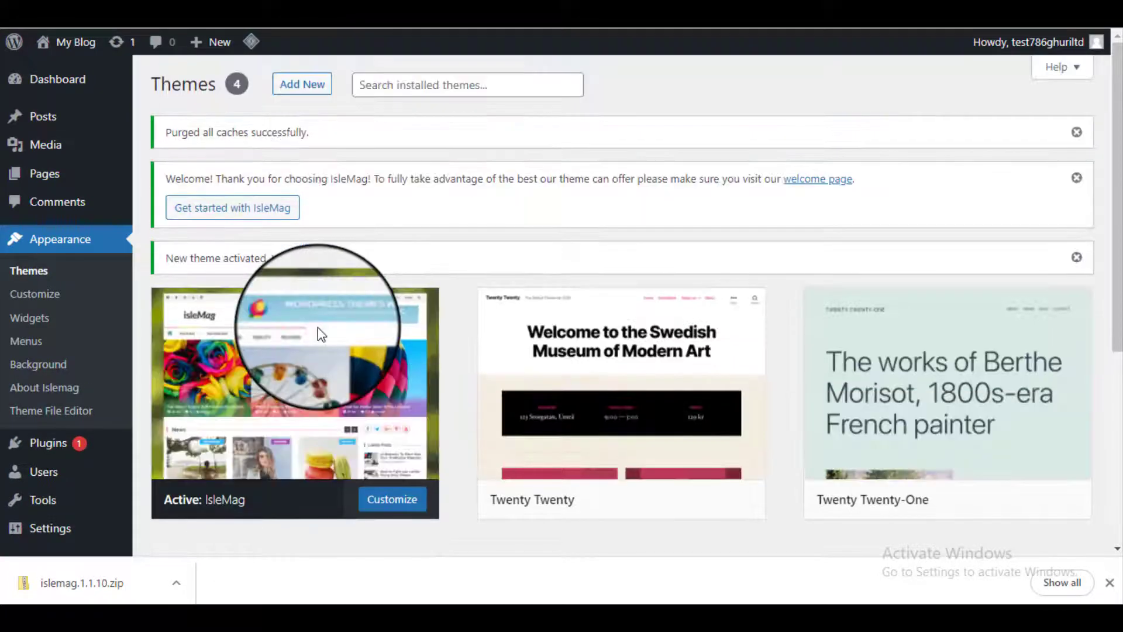
scroll(325, 351, down, 1)
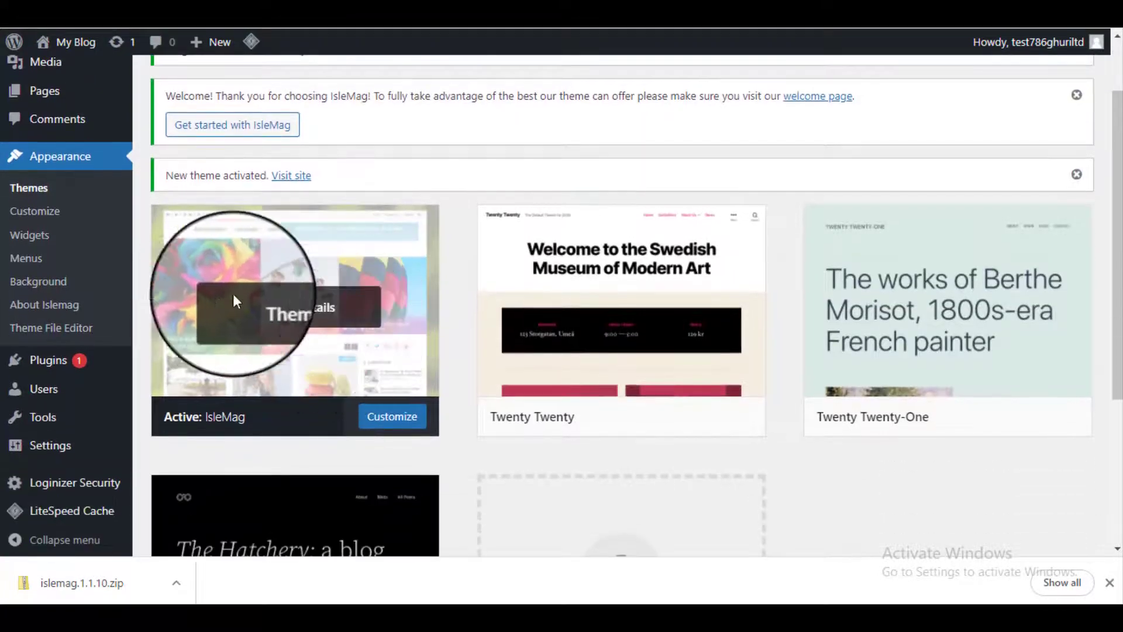
scroll(316, 306, up, 1)
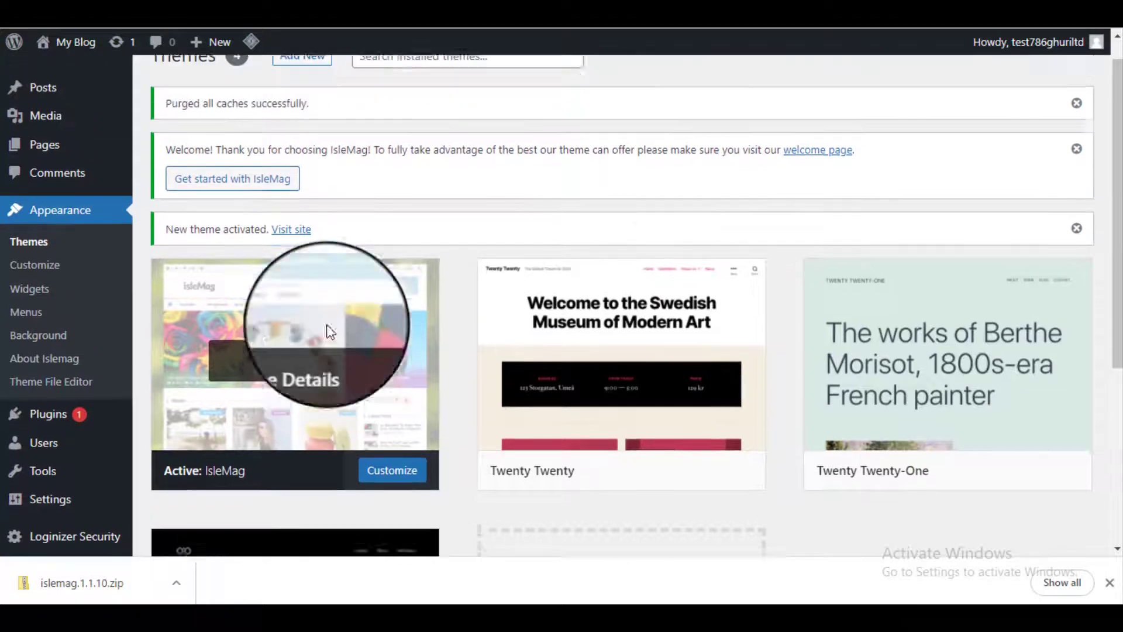
click(255, 217)
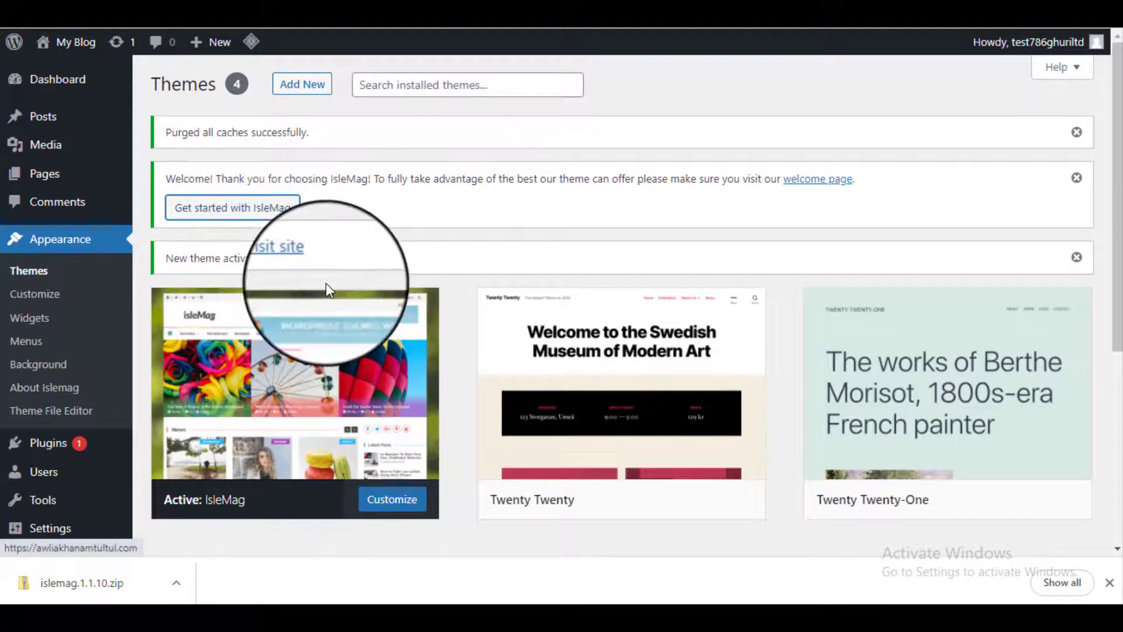
scroll(451, 444, down, 10)
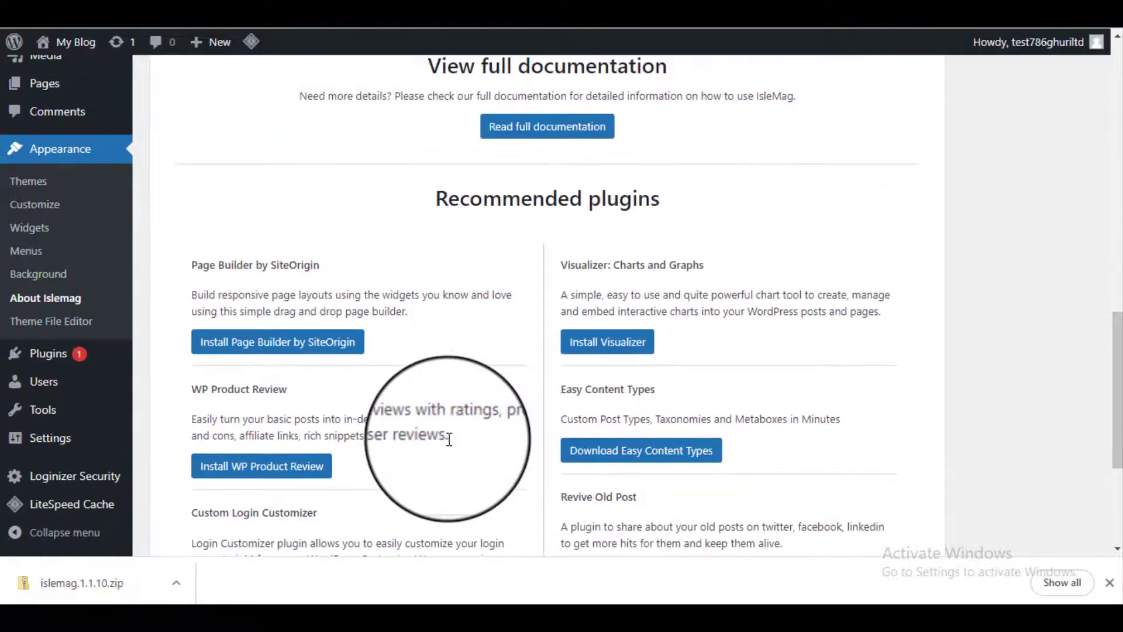
scroll(448, 442, up, 10)
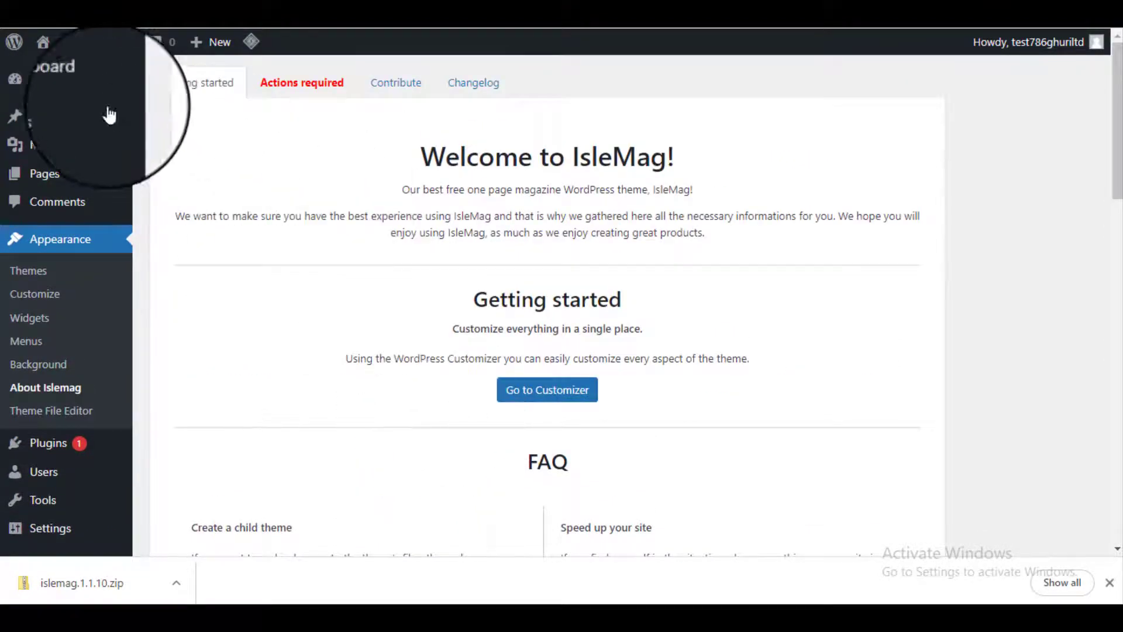
right_click(73, 43)
click(99, 52)
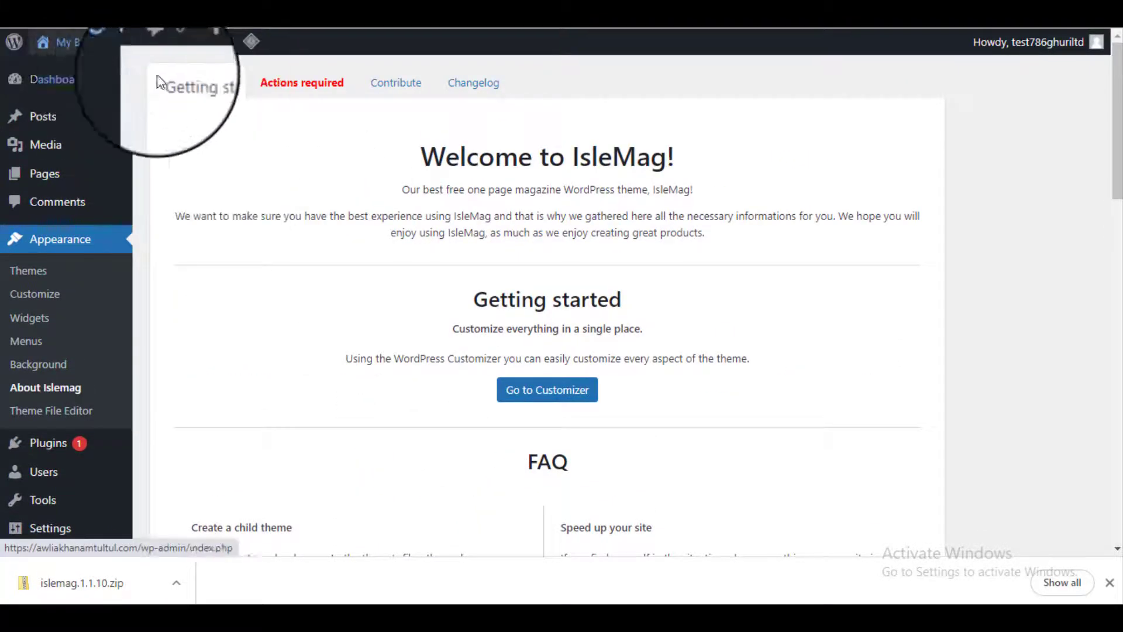
Step: Scroll through the live site's front page in its IsleMag magazine layout
click(266, 3)
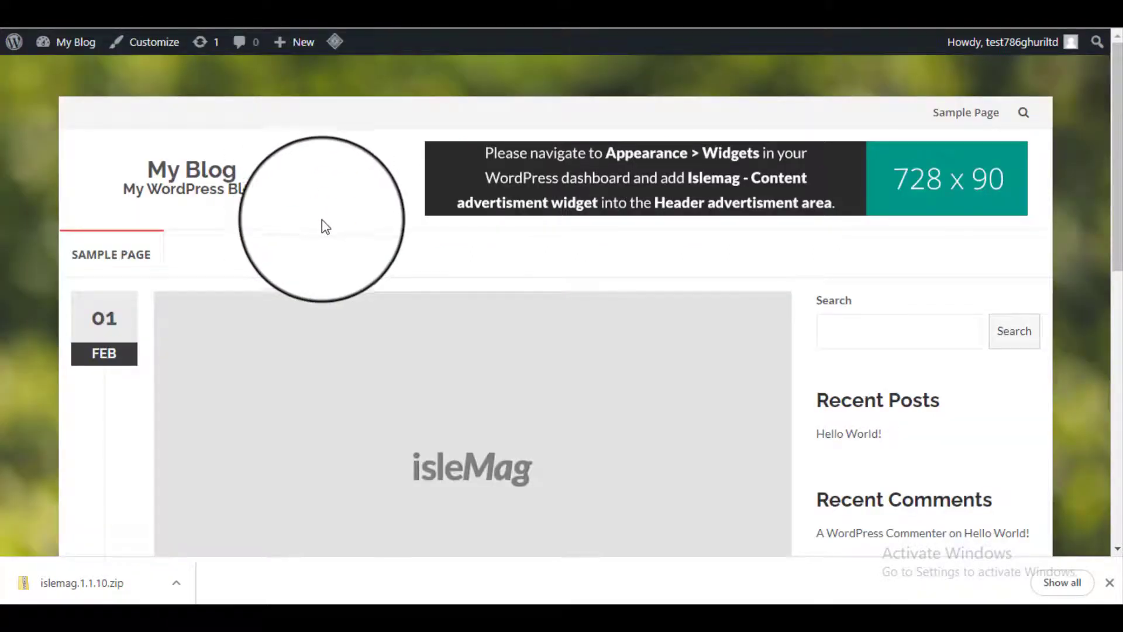
scroll(439, 277, down, 2)
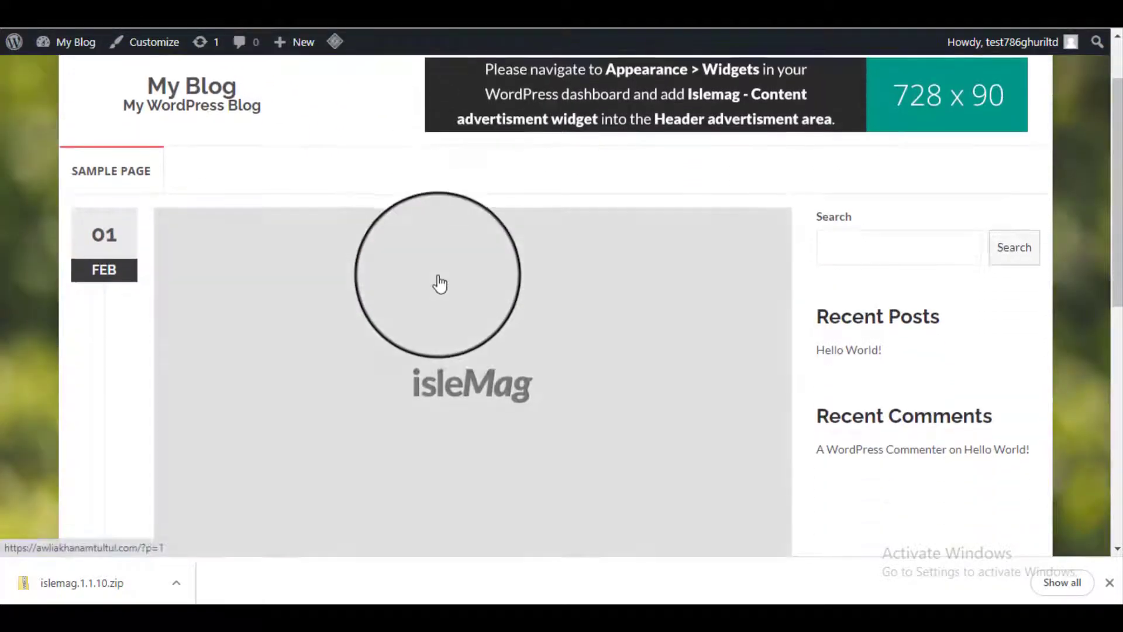
scroll(440, 284, down, 4)
scroll(439, 284, down, 5)
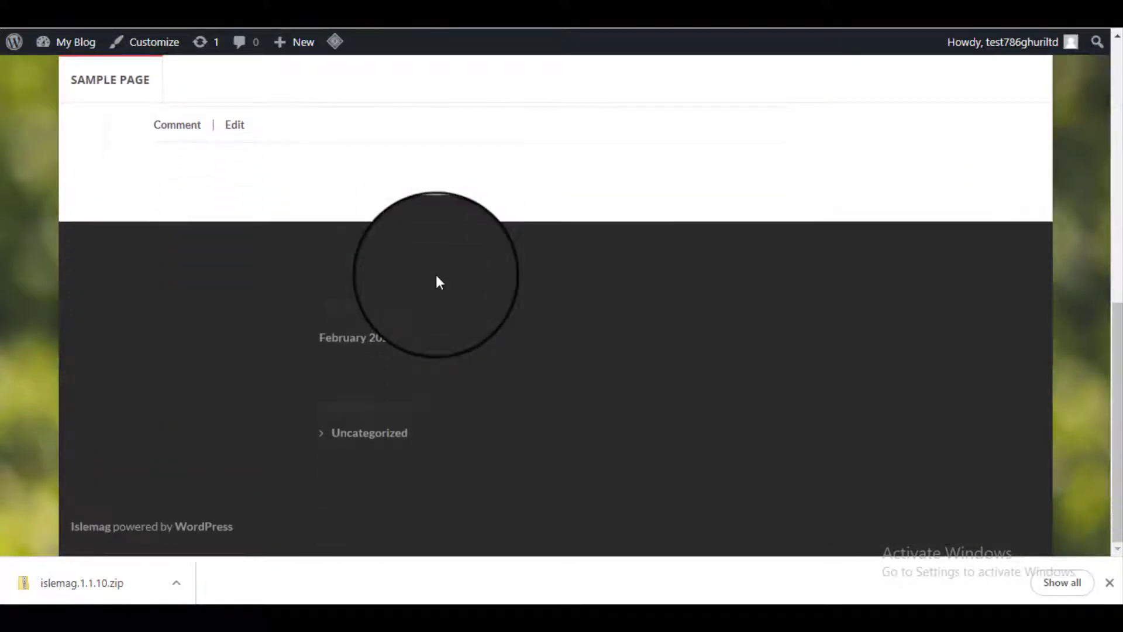
Step: Close the download bar and return to the IsleMag welcome page via My Blog
click(1084, 580)
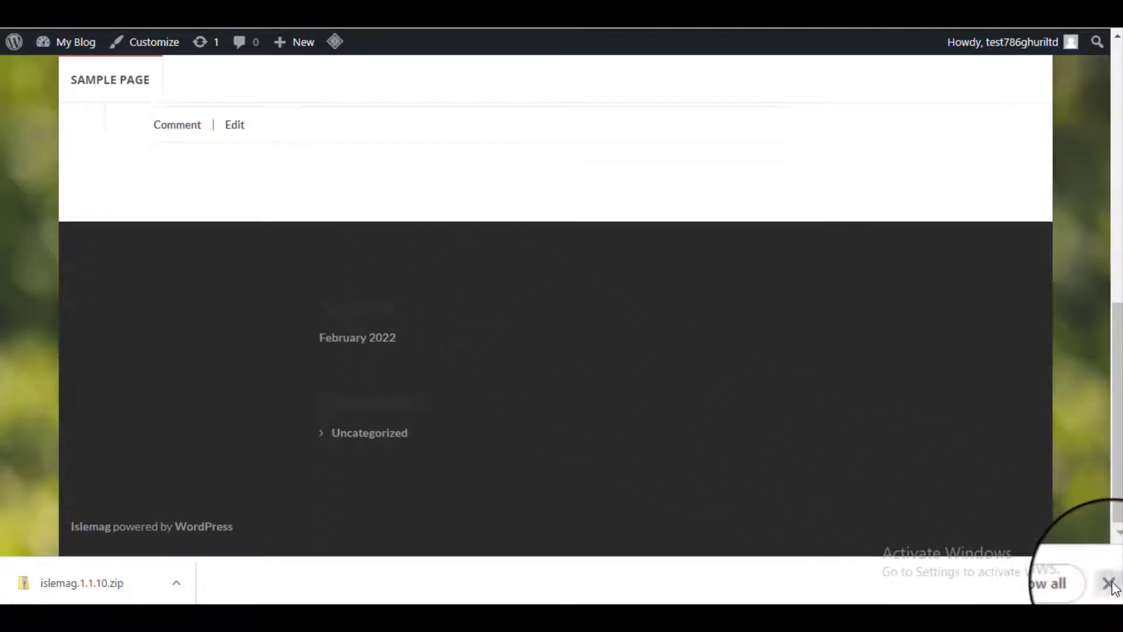
click(1118, 586)
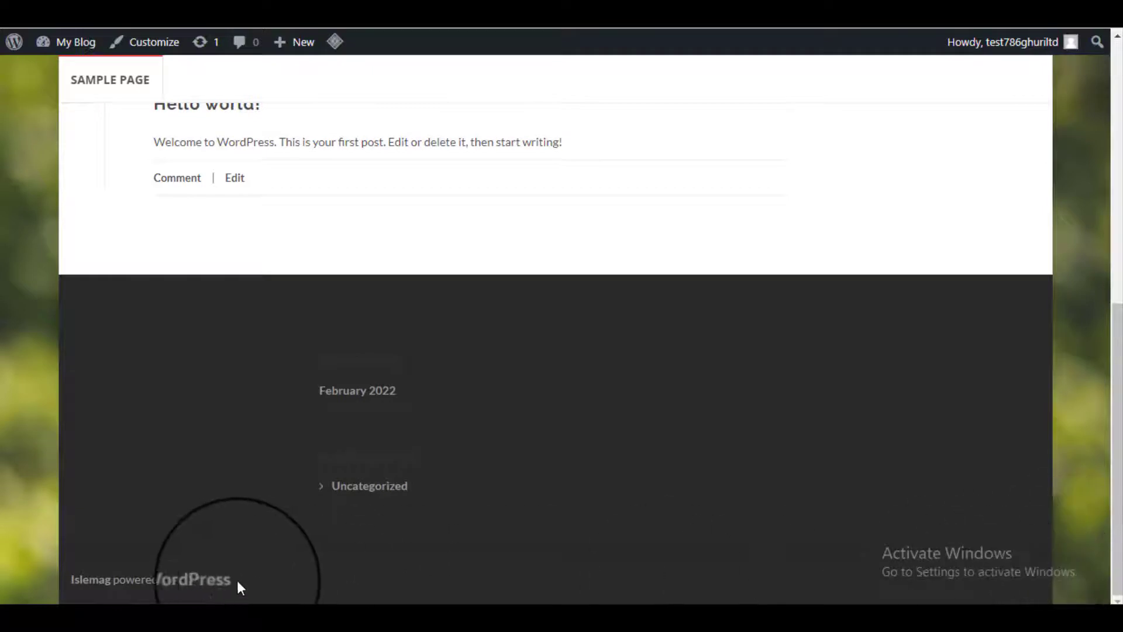
drag(237, 580, 70, 578)
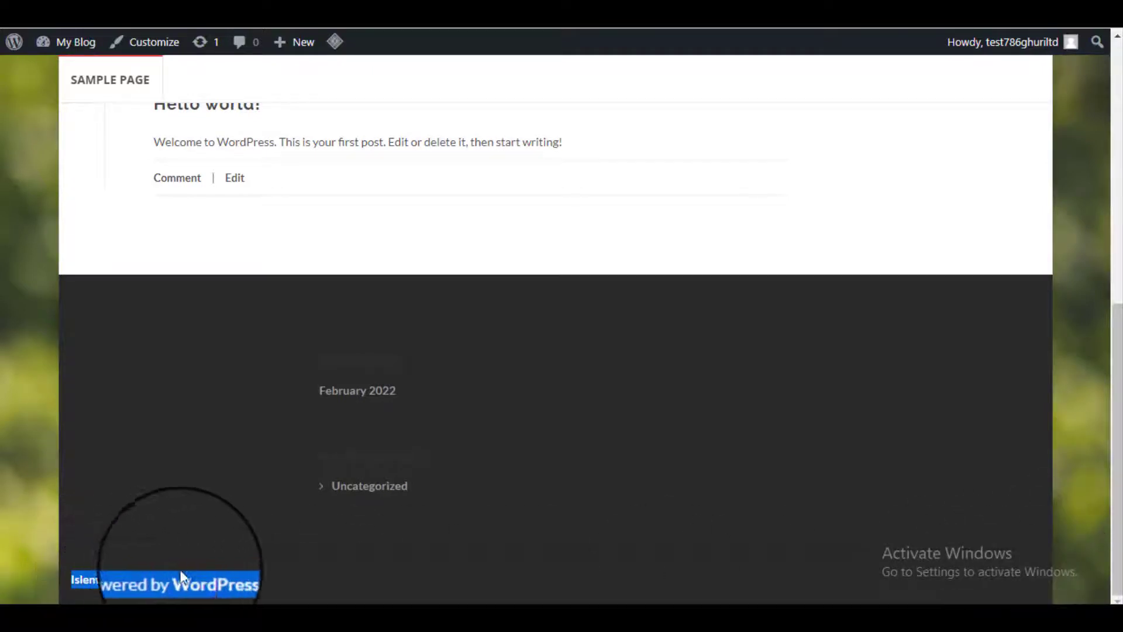
scroll(259, 563, up, 10)
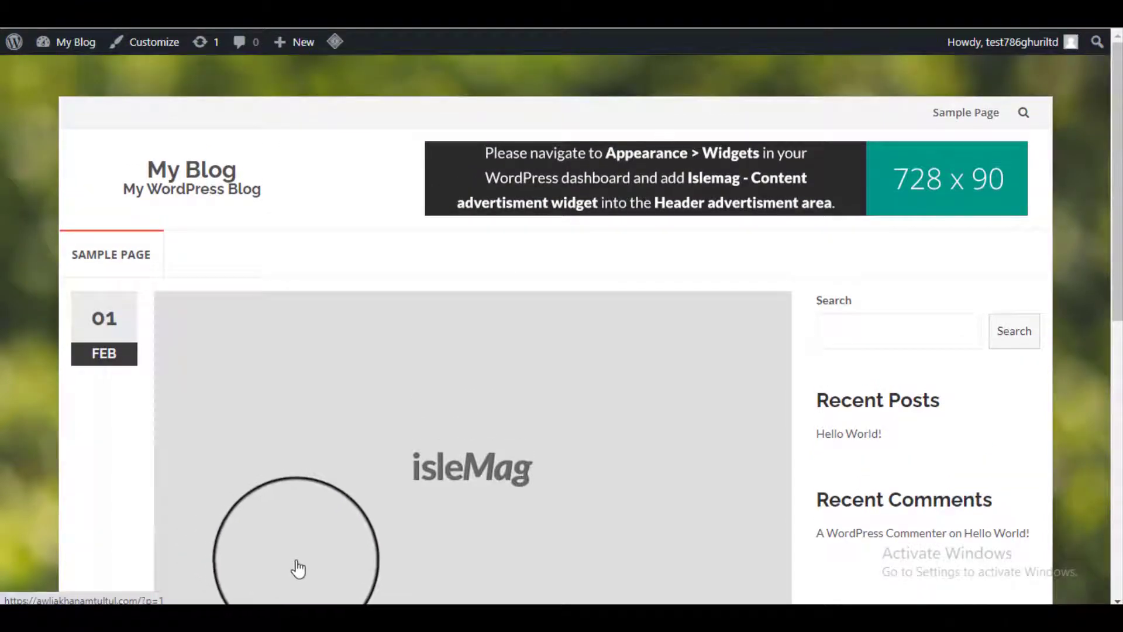
click(69, 41)
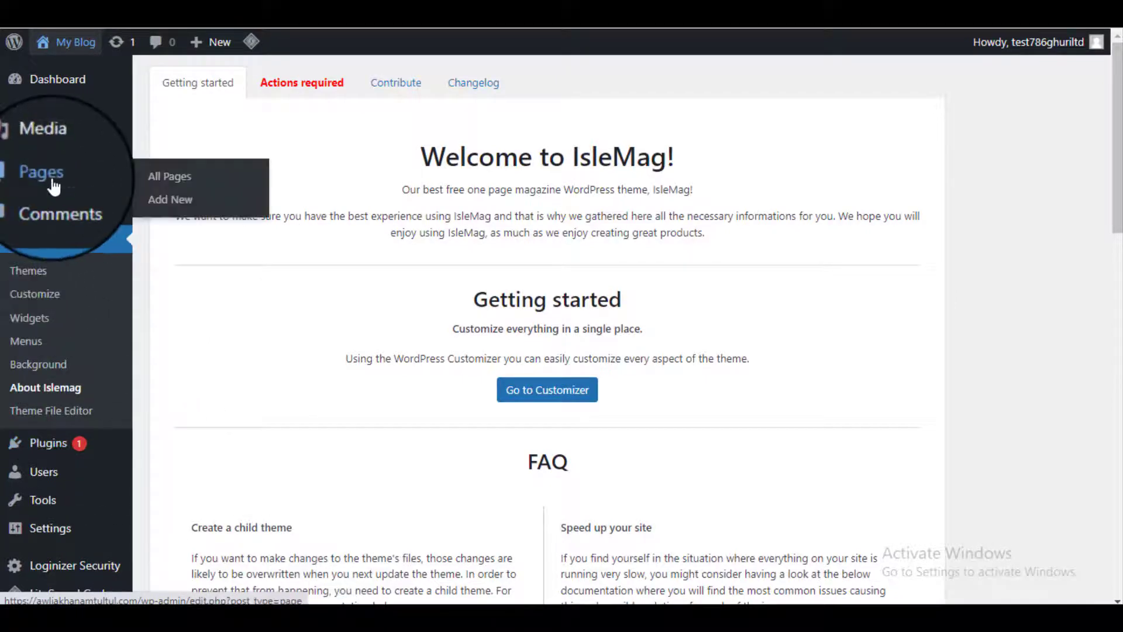
Step: Add a new empty page titled 'Home' and publish it
click(170, 184)
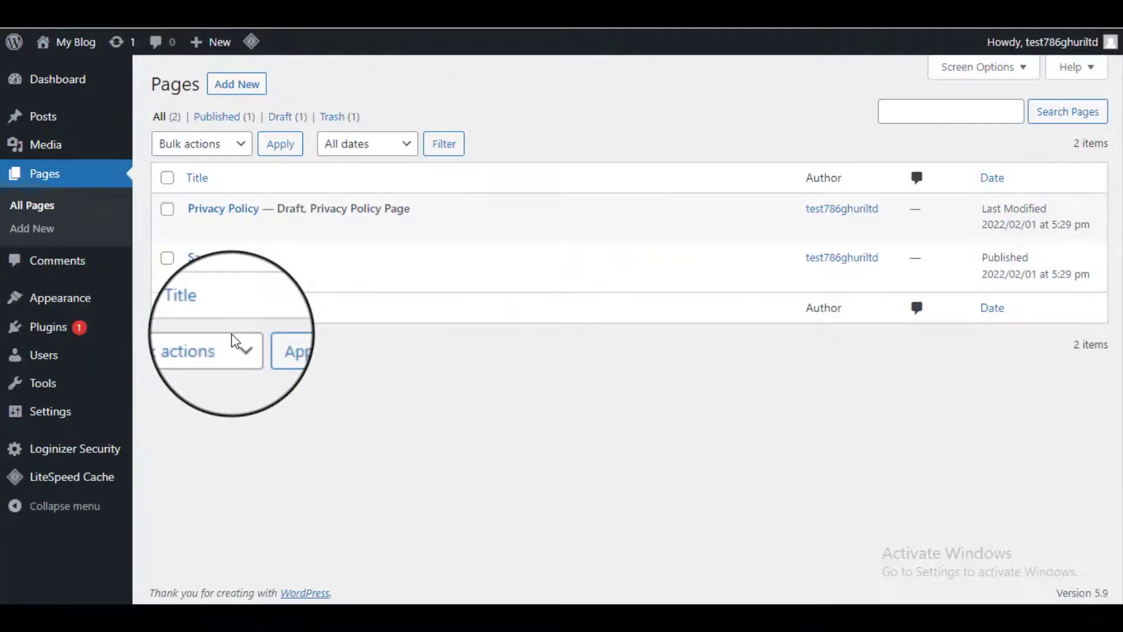
click(237, 83)
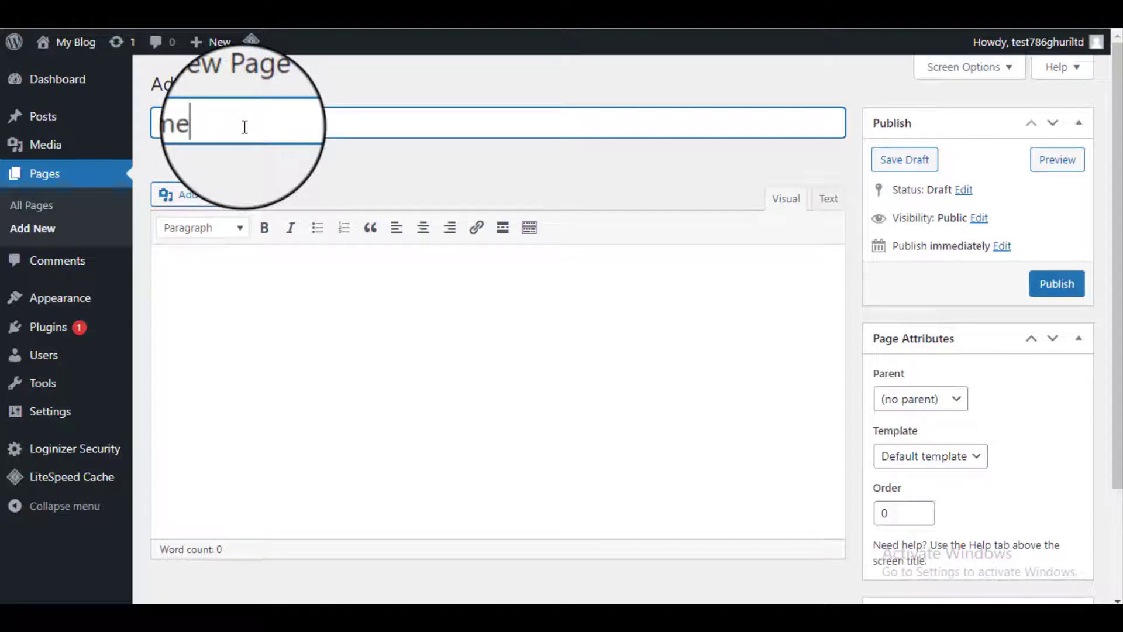
click(1057, 283)
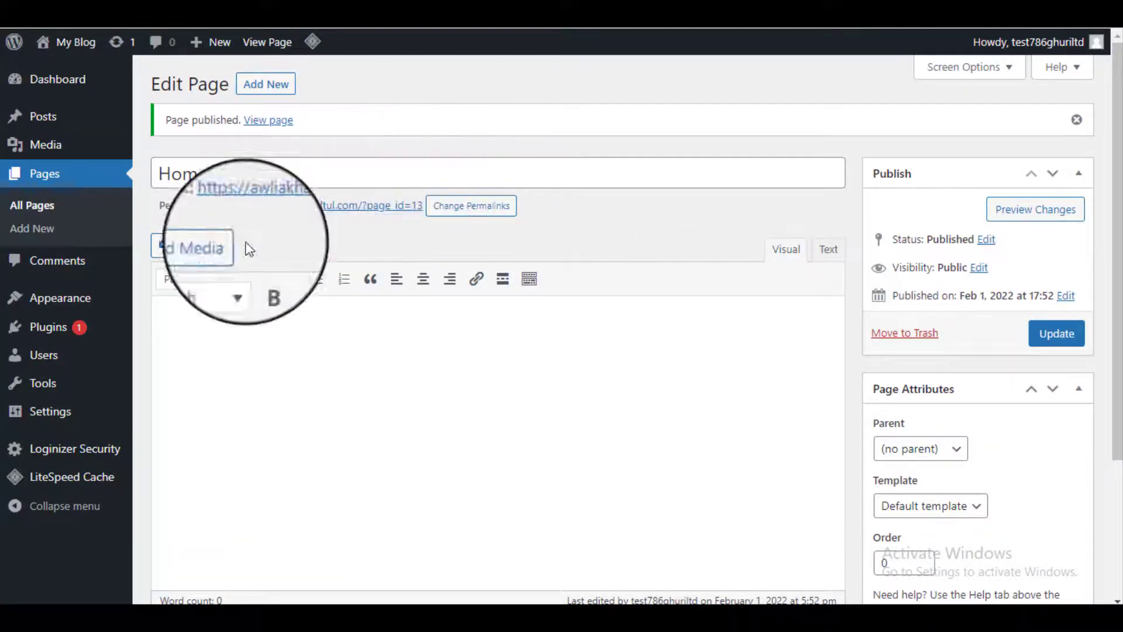
mouse_move(49, 411)
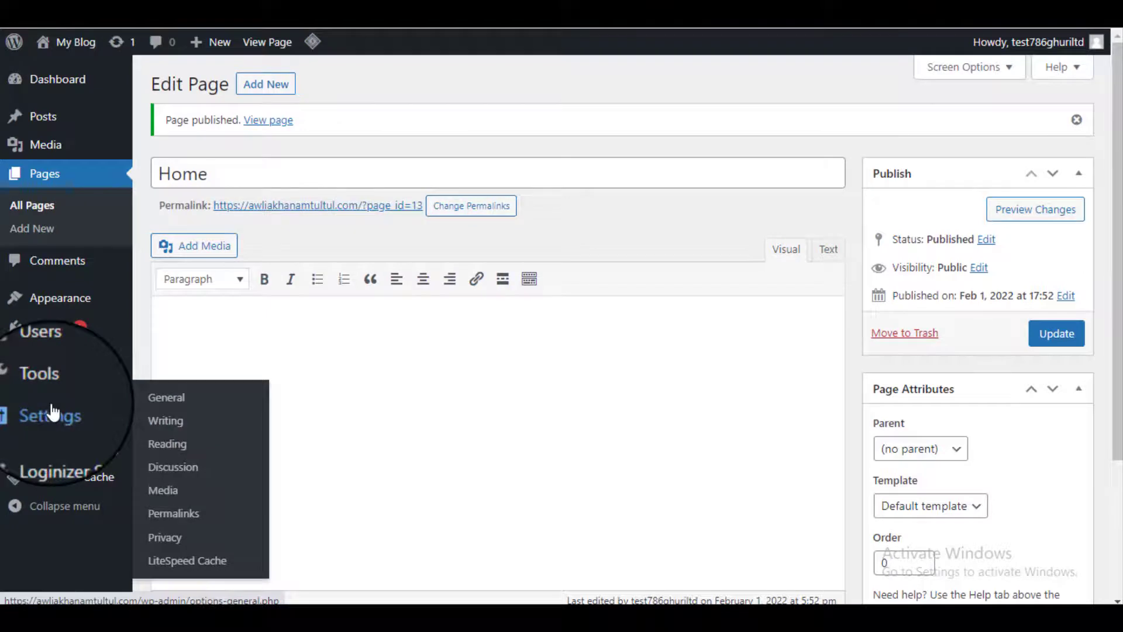
Step: In Reading Settings, make the static page 'Home' the homepage, save, and view the site
click(169, 447)
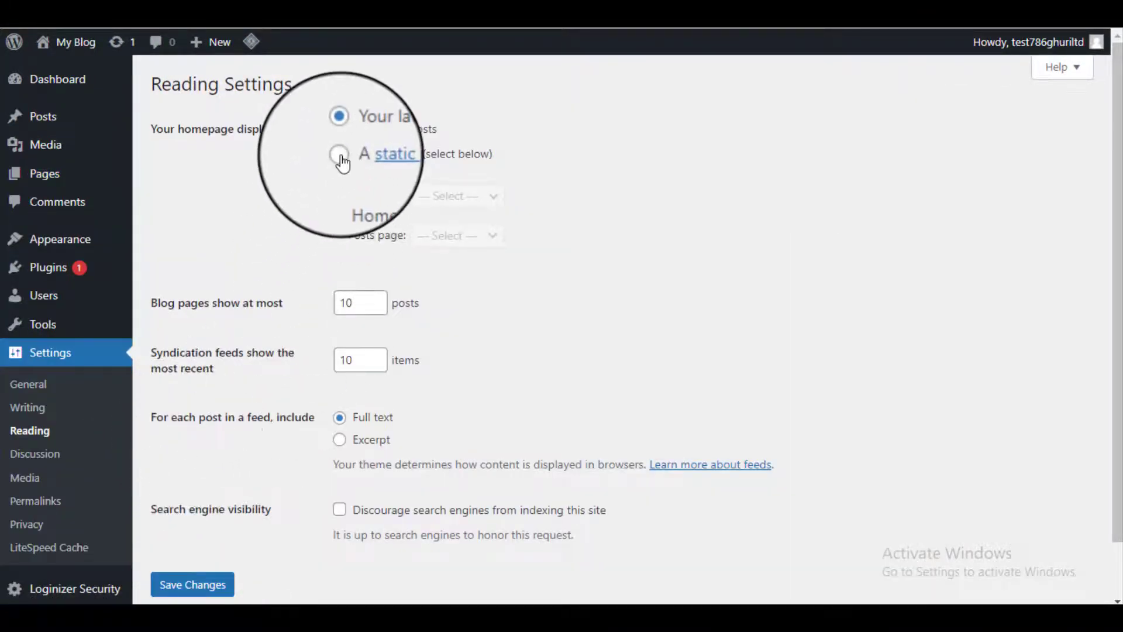
drag(144, 139, 280, 140)
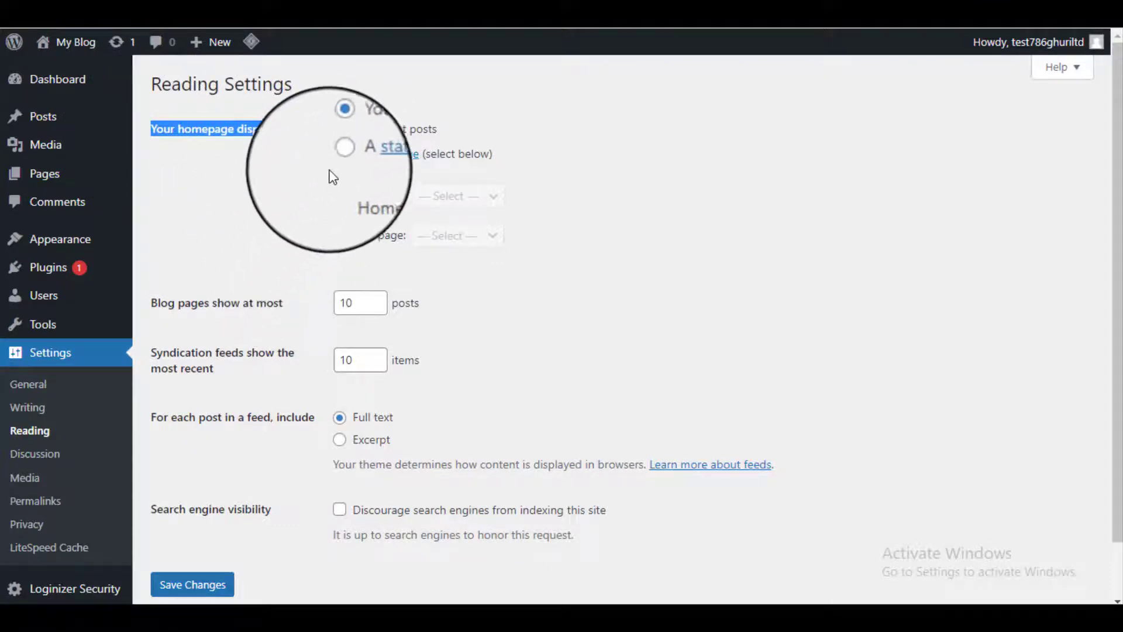
click(339, 154)
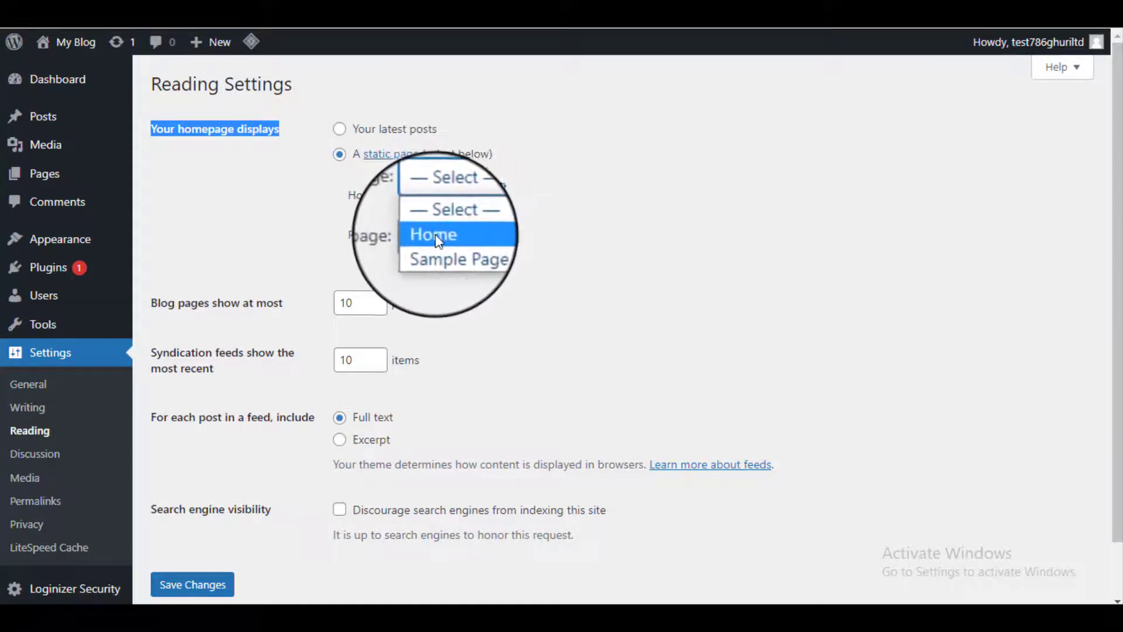
click(473, 234)
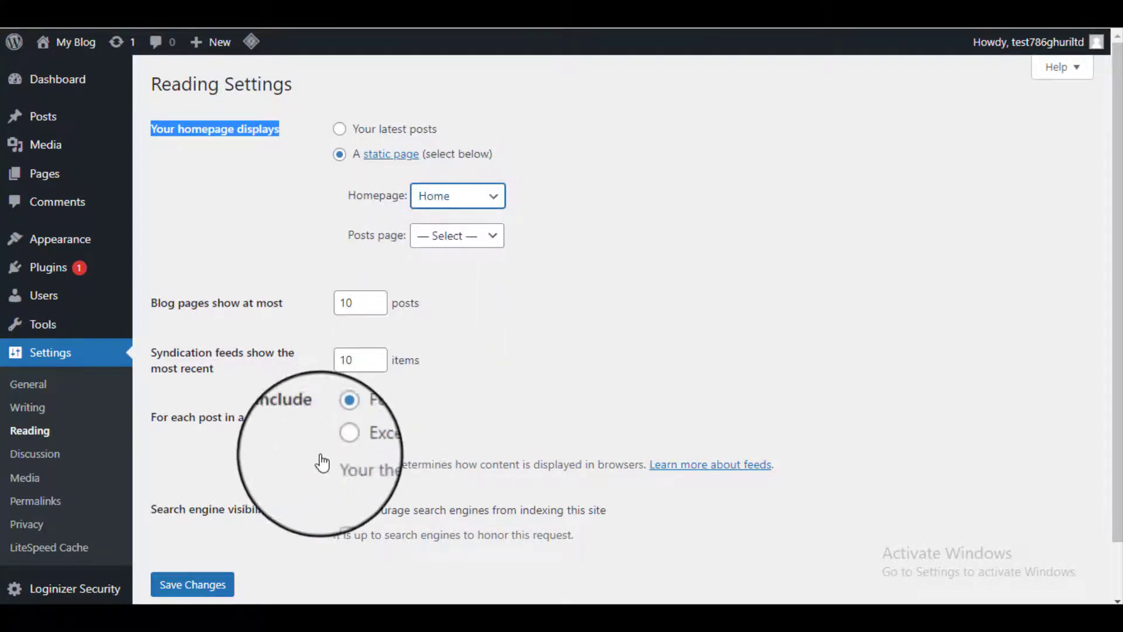
scroll(262, 498, down, 1)
click(206, 524)
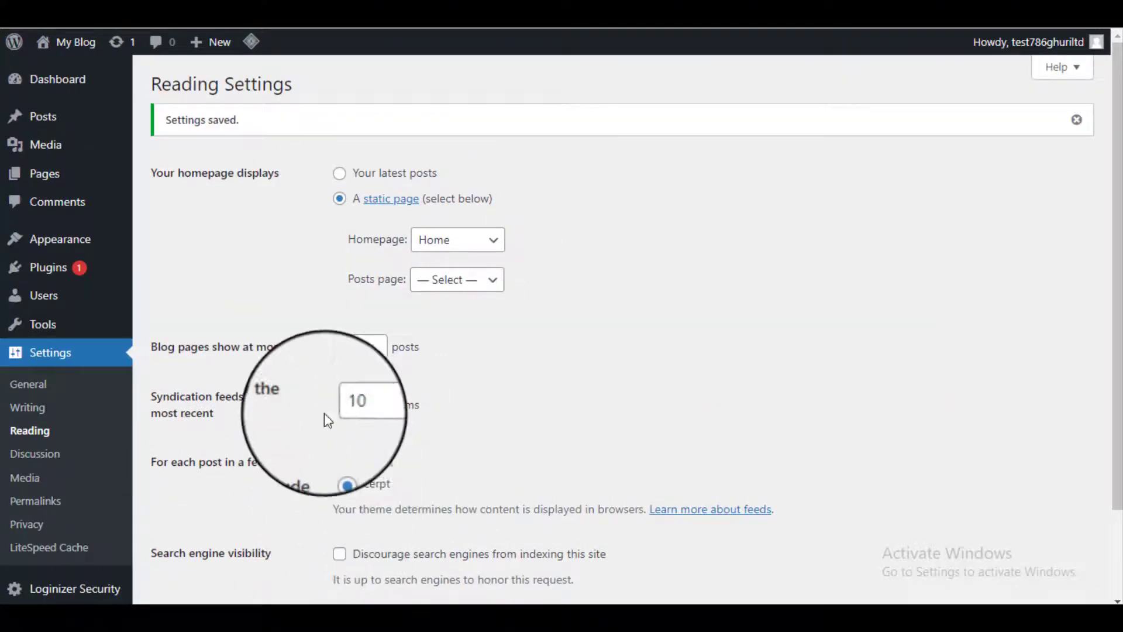
click(295, 24)
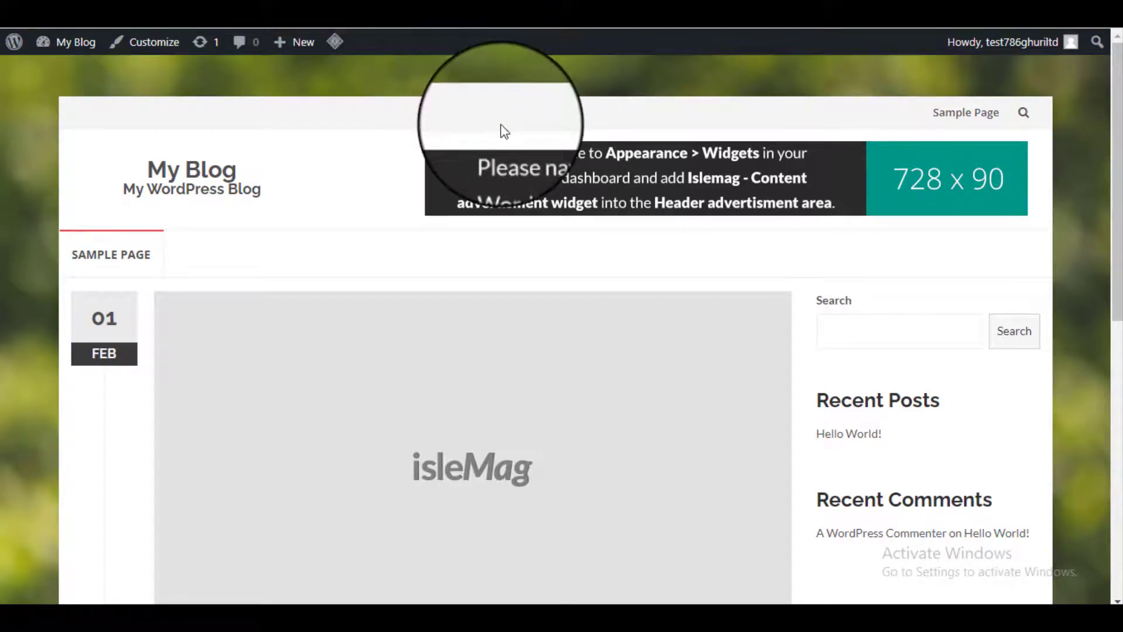
Step: Refresh the front page and scroll through the IsleMag layout's Sections 1 to 5 and back
key(F5)
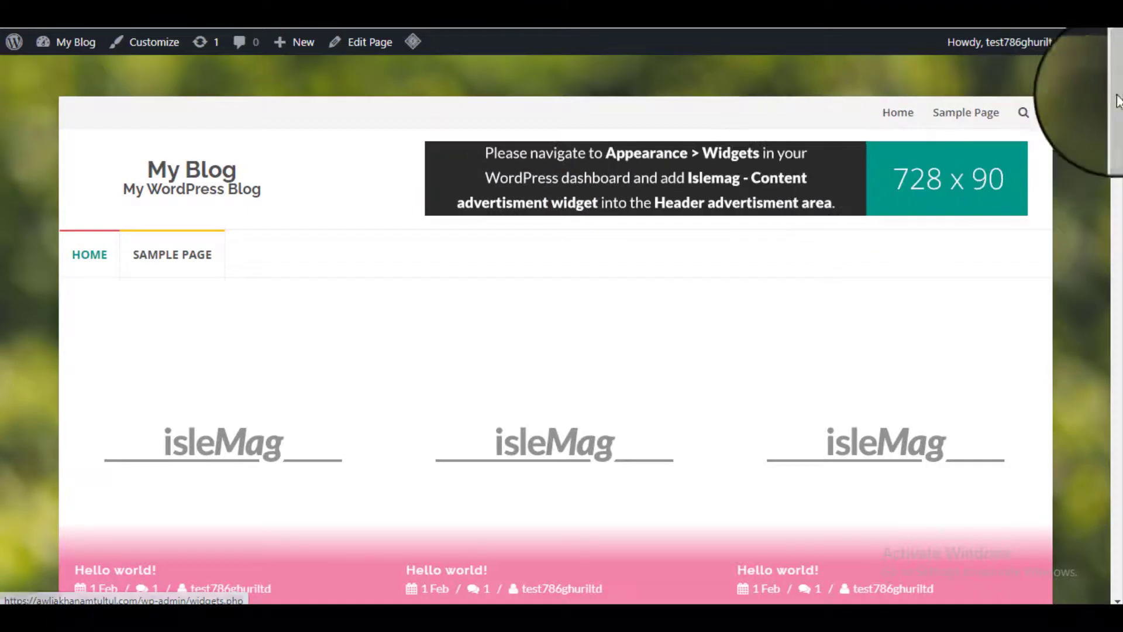
drag(1118, 99, 1118, 530)
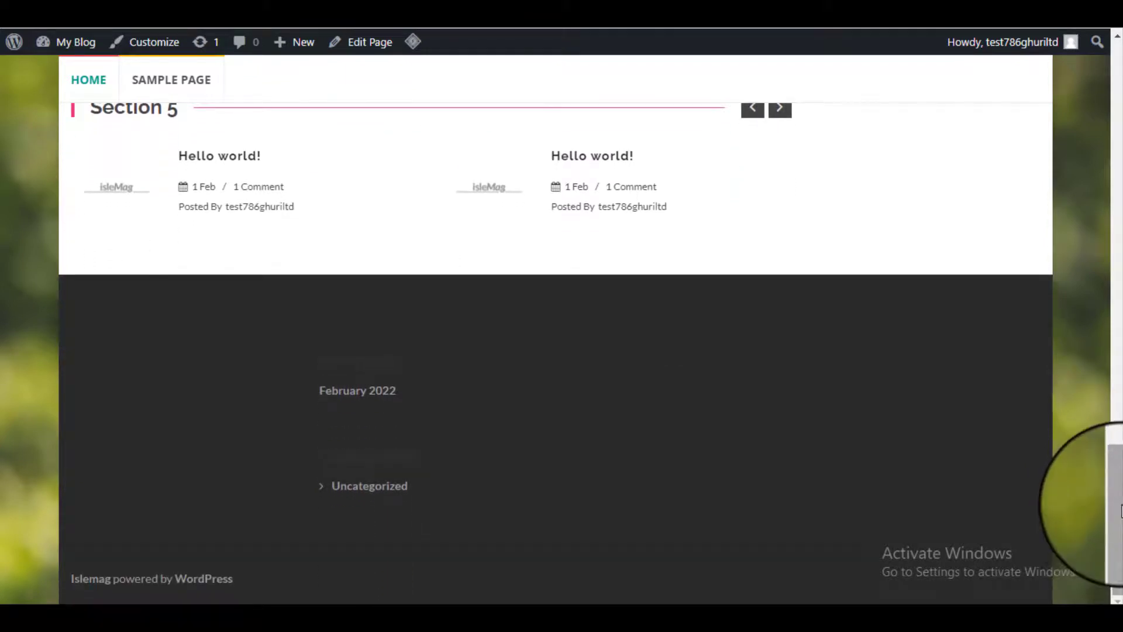
drag(1116, 510, 1118, 76)
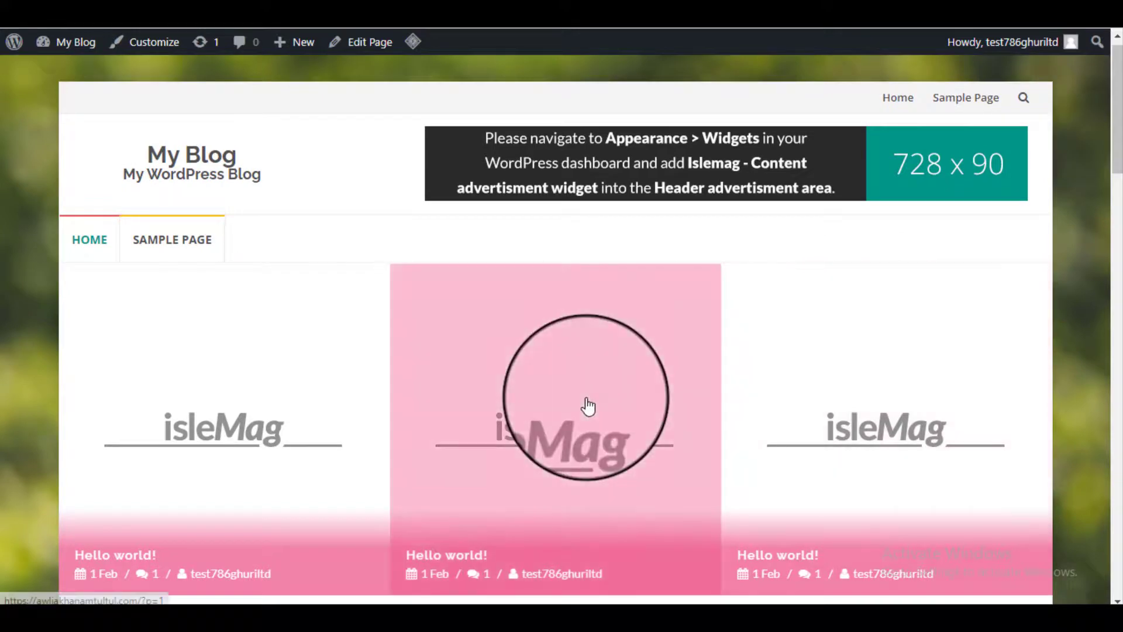
click(588, 405)
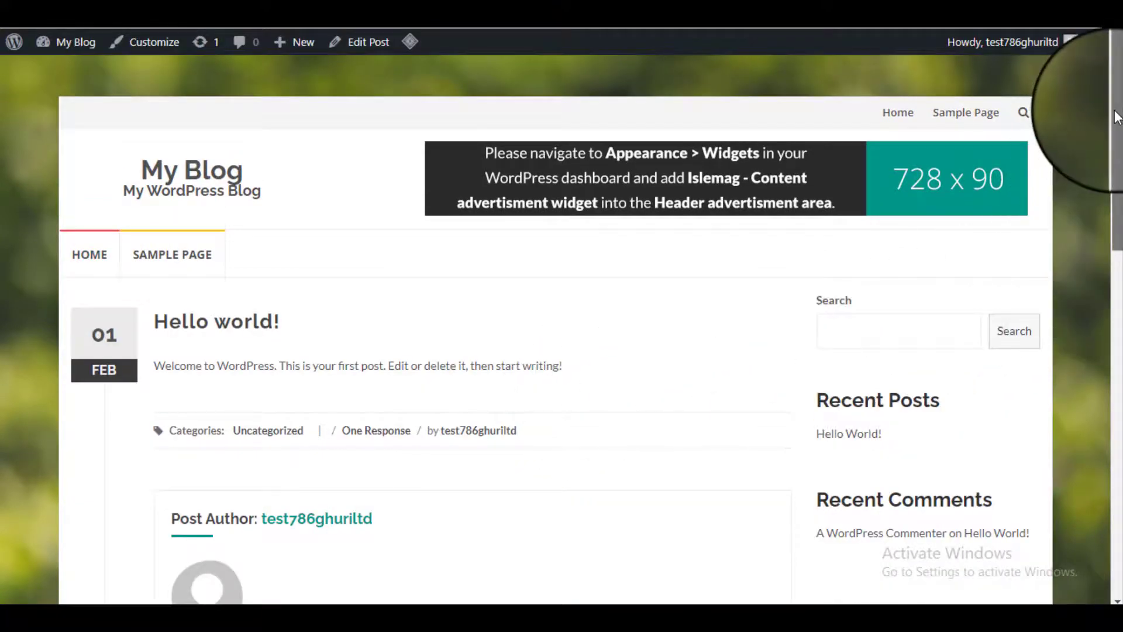
mouse_move(1116, 117)
mouse_down()
mouse_move(1097, 246)
mouse_move(1091, 450)
mouse_move(1112, 275)
mouse_move(1113, 101)
mouse_up()
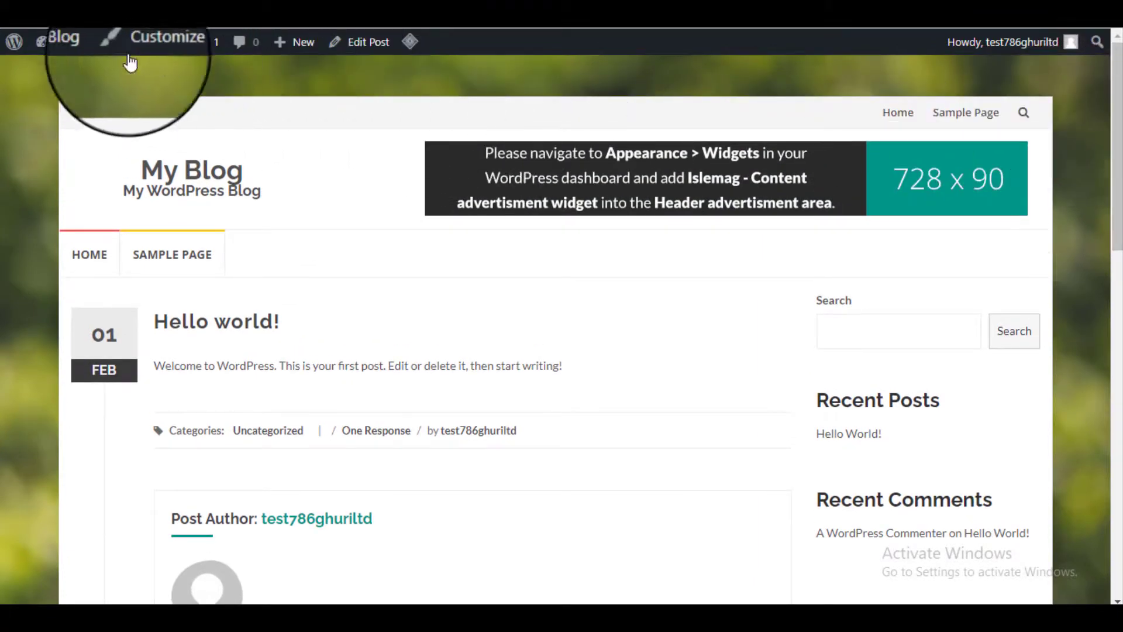
click(177, 181)
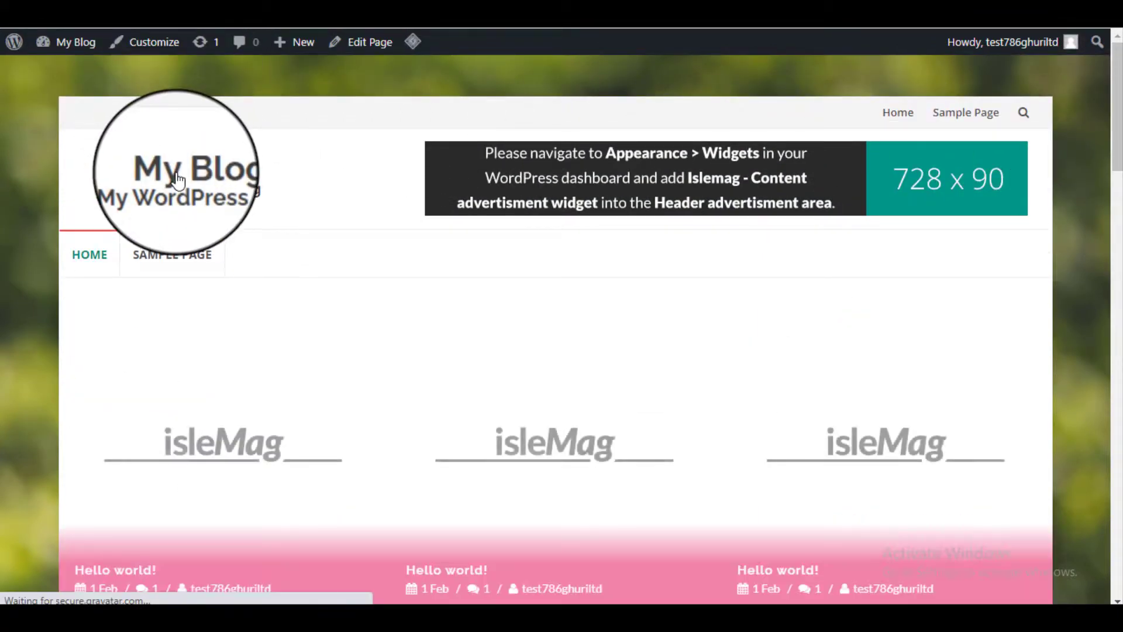